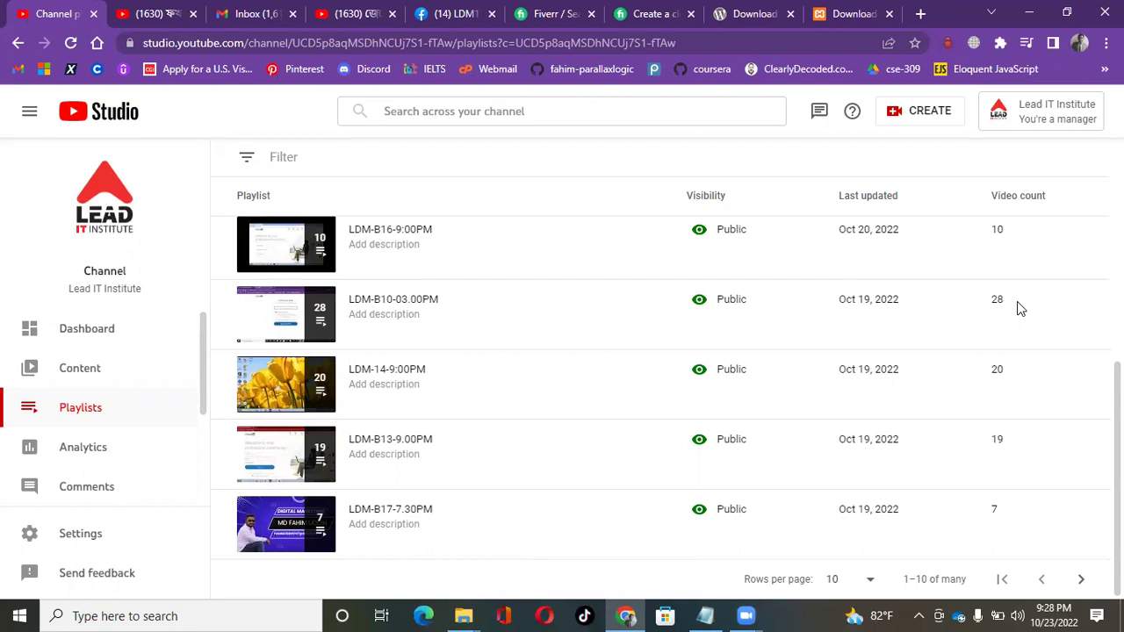
# Compare the WordPress and Apache Friends XAMPP download pages in Chrome, ending on WordPress.
pyautogui.click(742, 9)
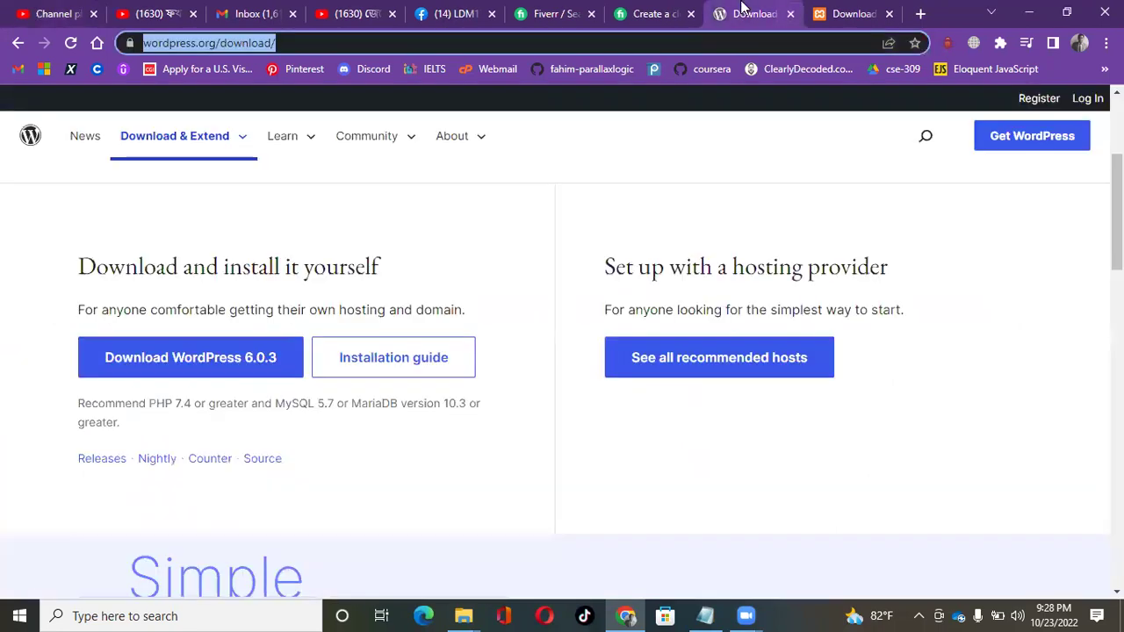
pyautogui.click(841, 11)
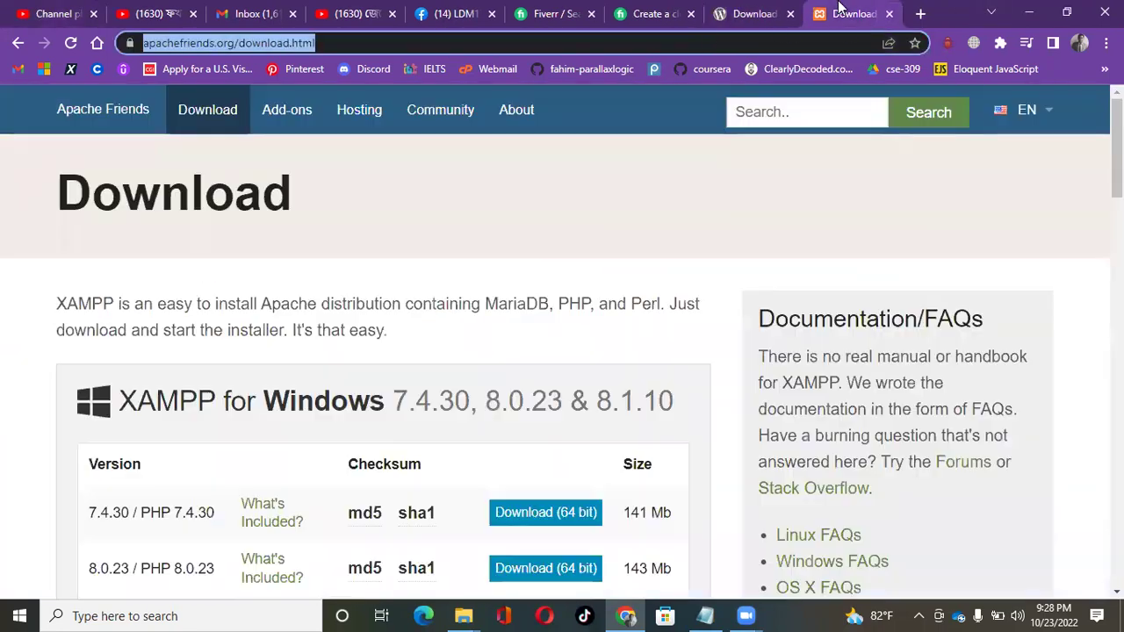
pyautogui.click(755, 12)
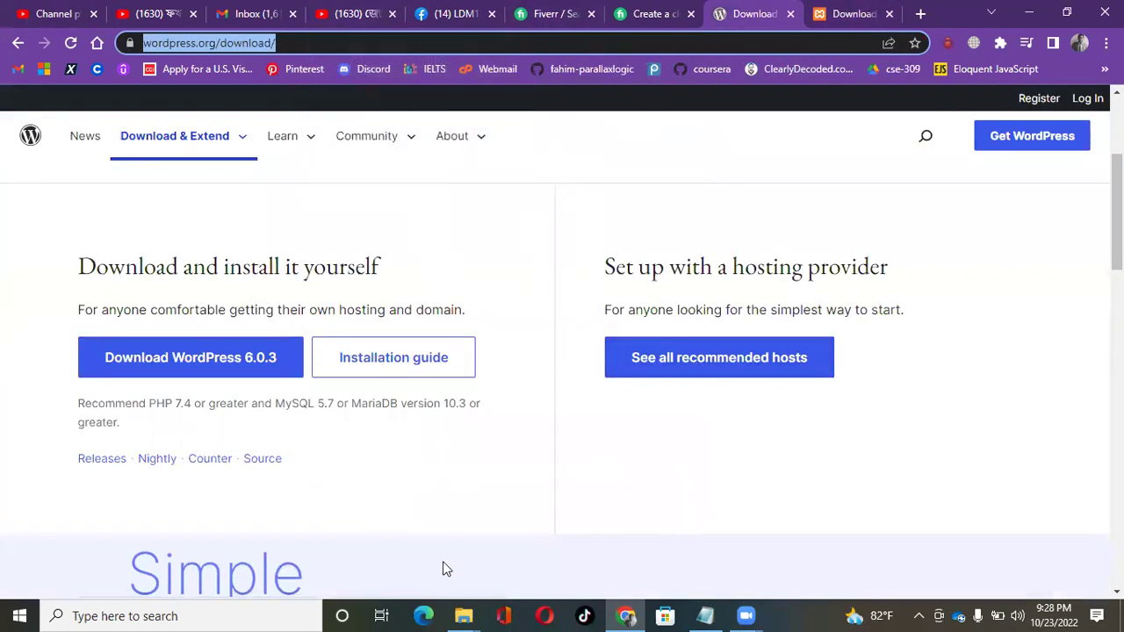
# Check the File Explorer windows, then find 'xa' in Windows search and launch XAMPP Control Panel.
pyautogui.click(466, 615)
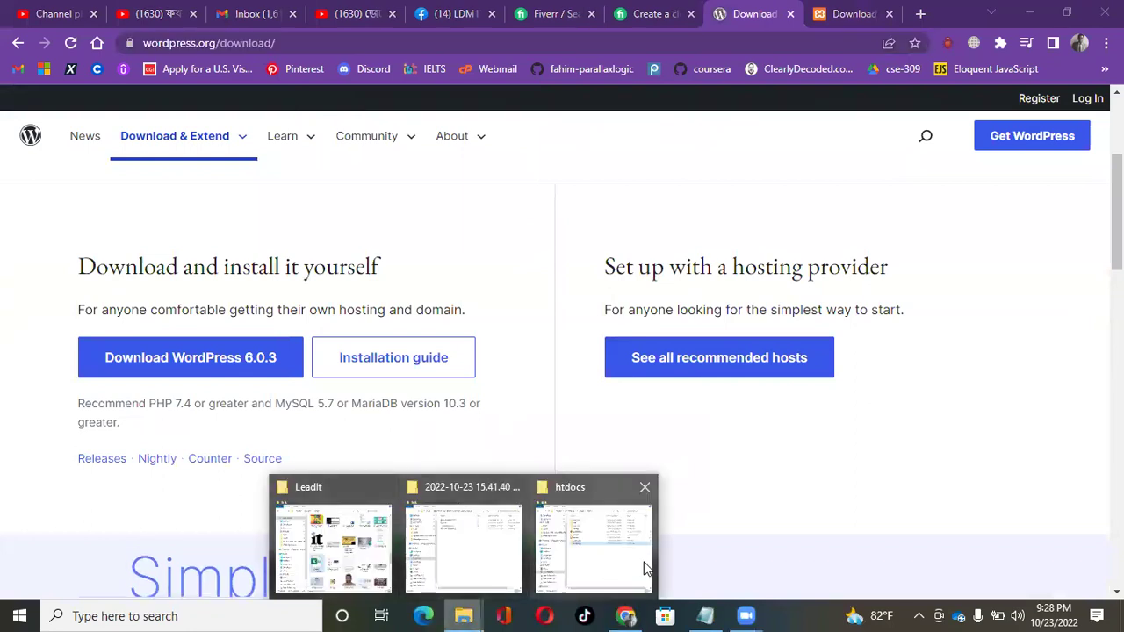
pyautogui.click(166, 617)
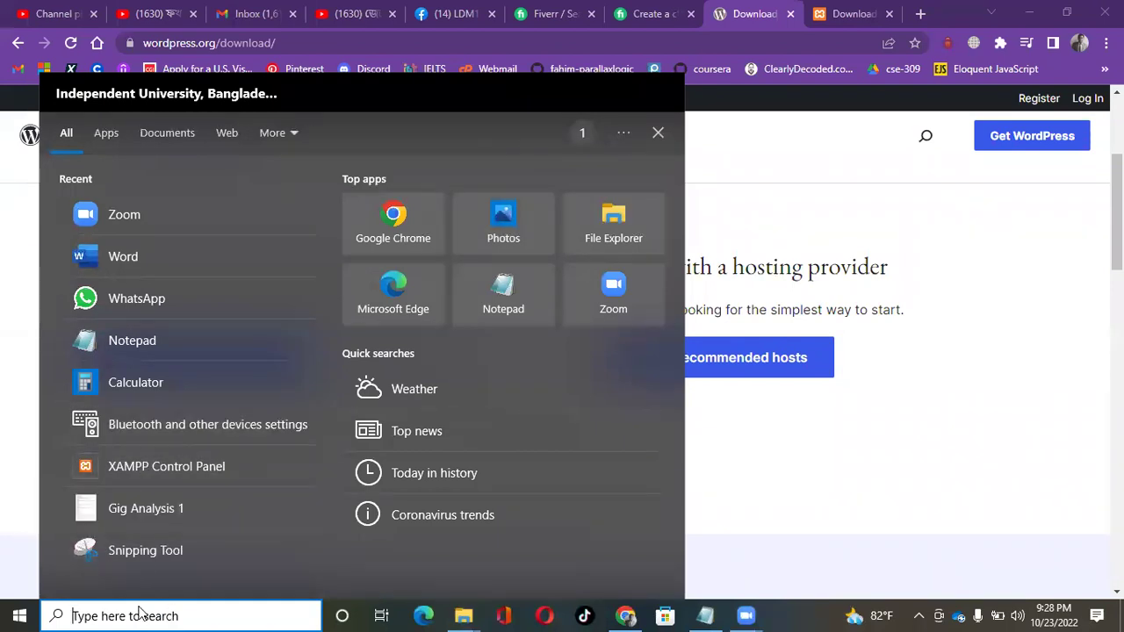
pyautogui.write('xa')
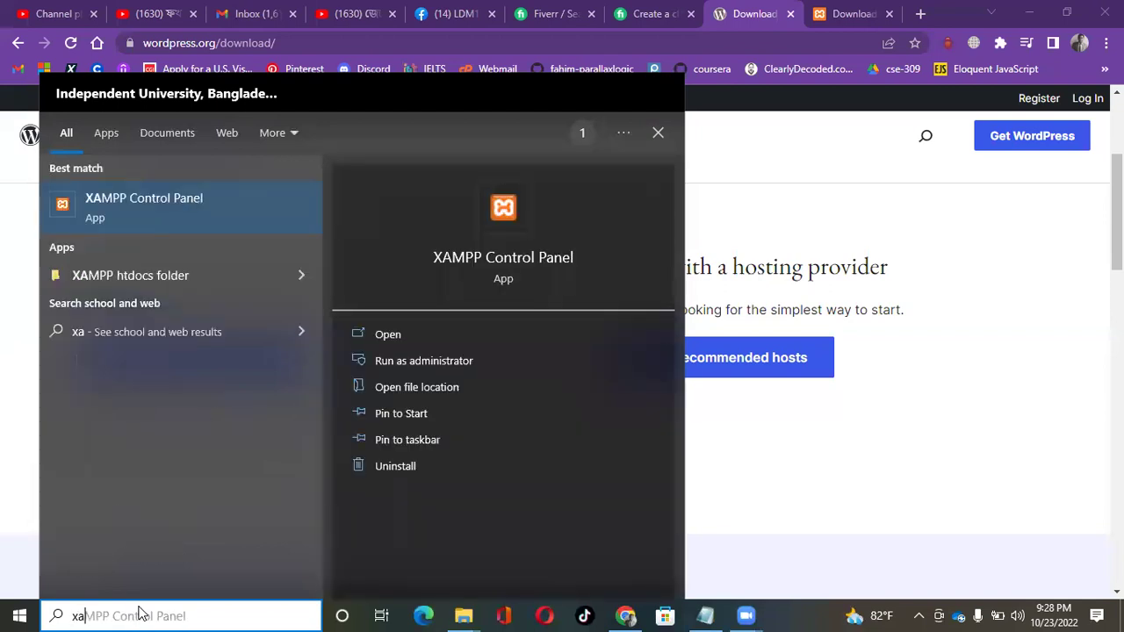
pyautogui.click(134, 222)
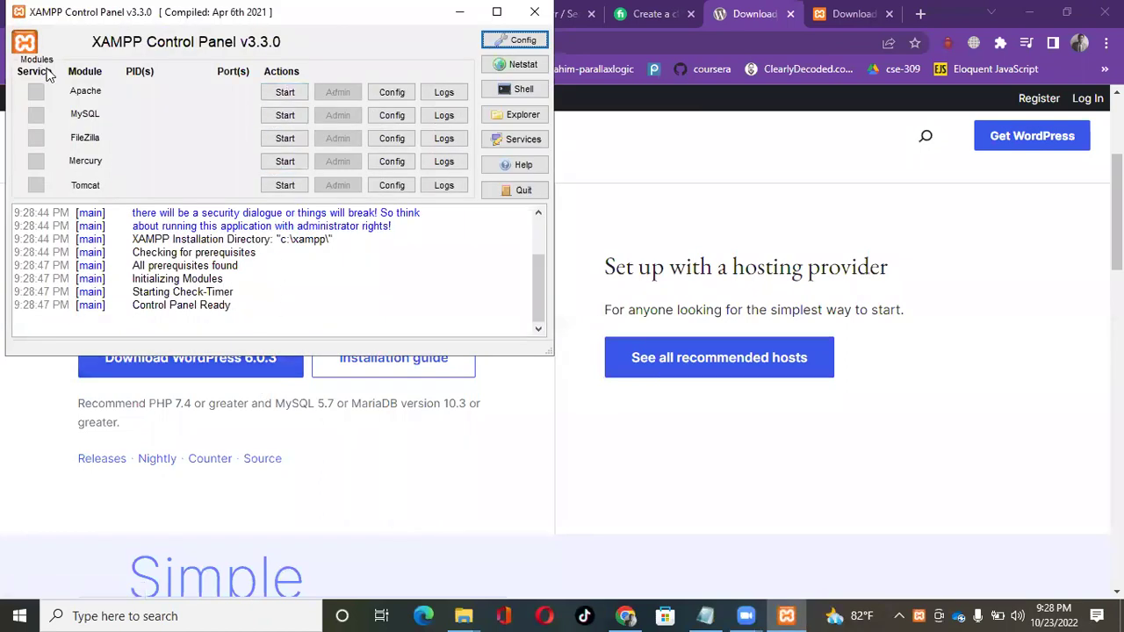
# Start Apache and MySQL in XAMPP, then open phpMyAdmin through MySQL's Admin button.
pyautogui.click(295, 97)
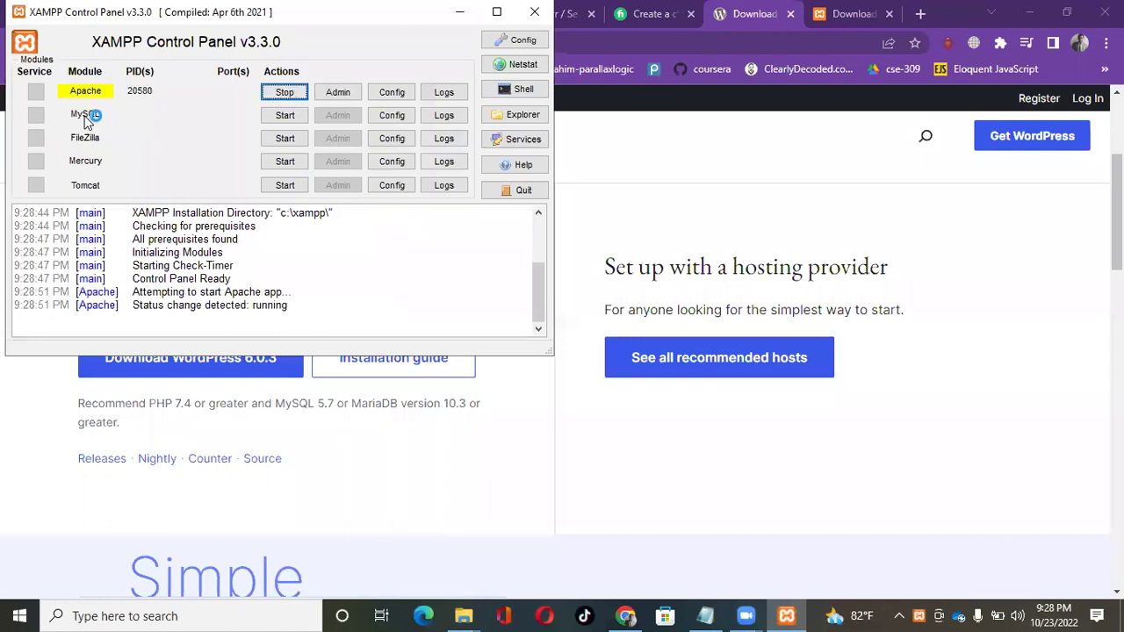
pyautogui.click(283, 116)
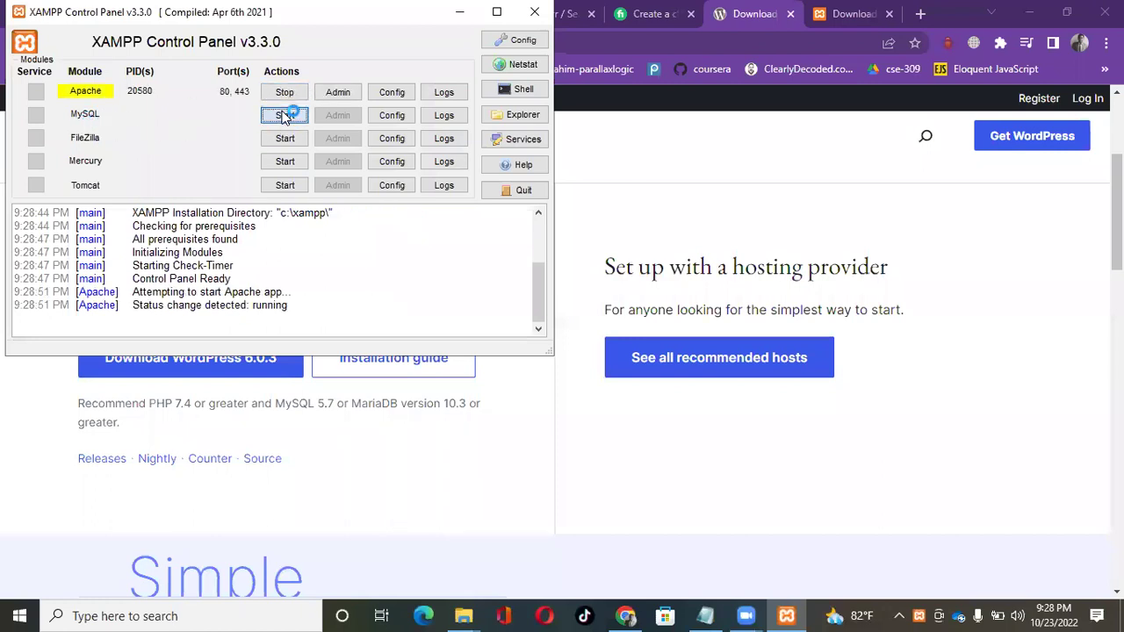
pyautogui.click(341, 117)
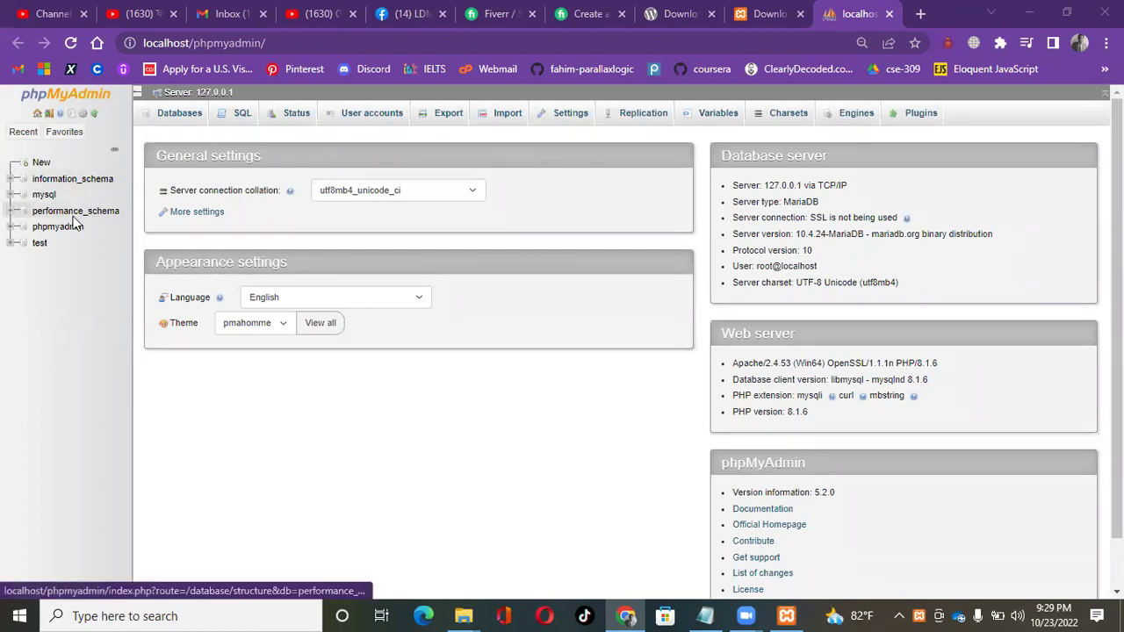
# Create an empty phpMyAdmin database named portfolio, then open a new Chrome tab.
pyautogui.click(42, 165)
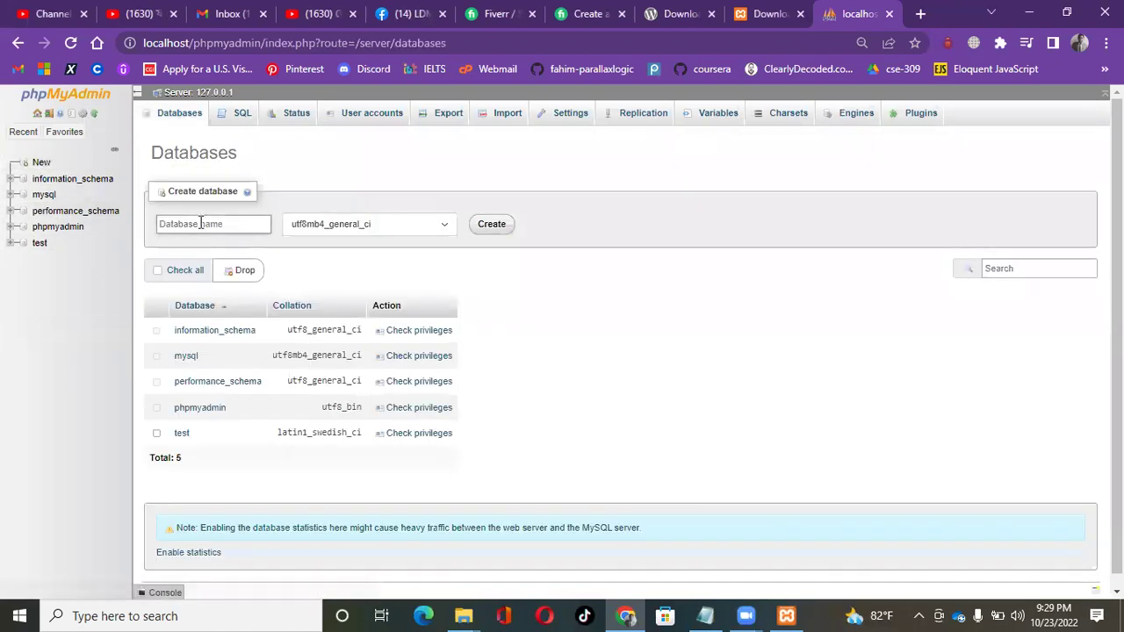
pyautogui.write('pc')
pyautogui.write('rtfolio')
pyautogui.click(508, 227)
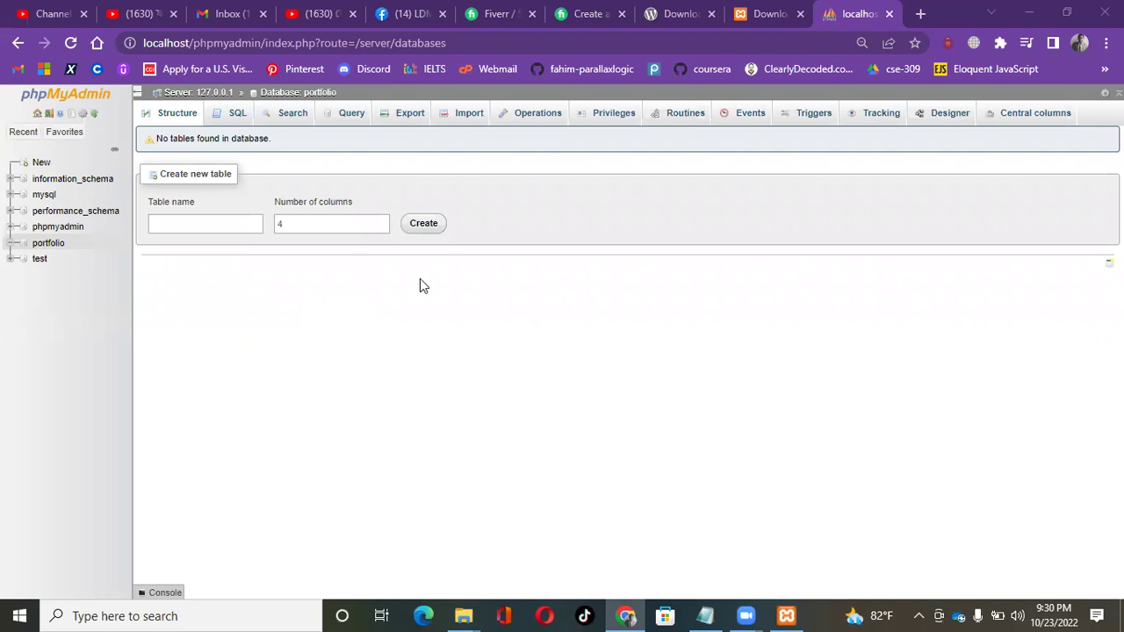
pyautogui.click(919, 13)
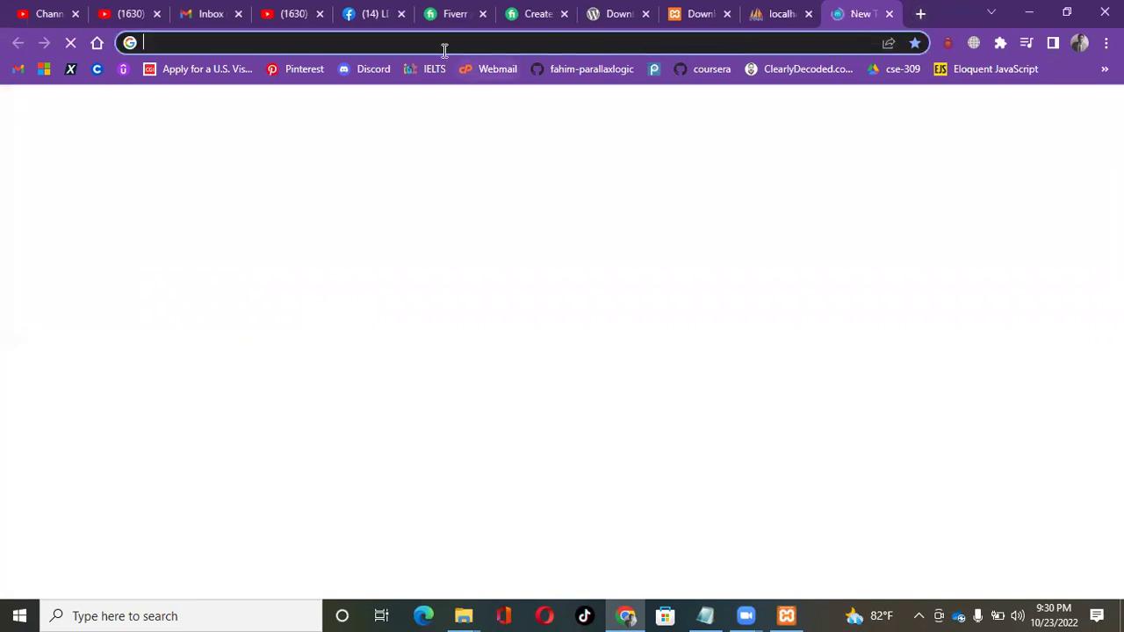
# Enter localhost/wordpress and choose the 'WordPress › Setup Configuration File' suggestion.
pyautogui.click(443, 45)
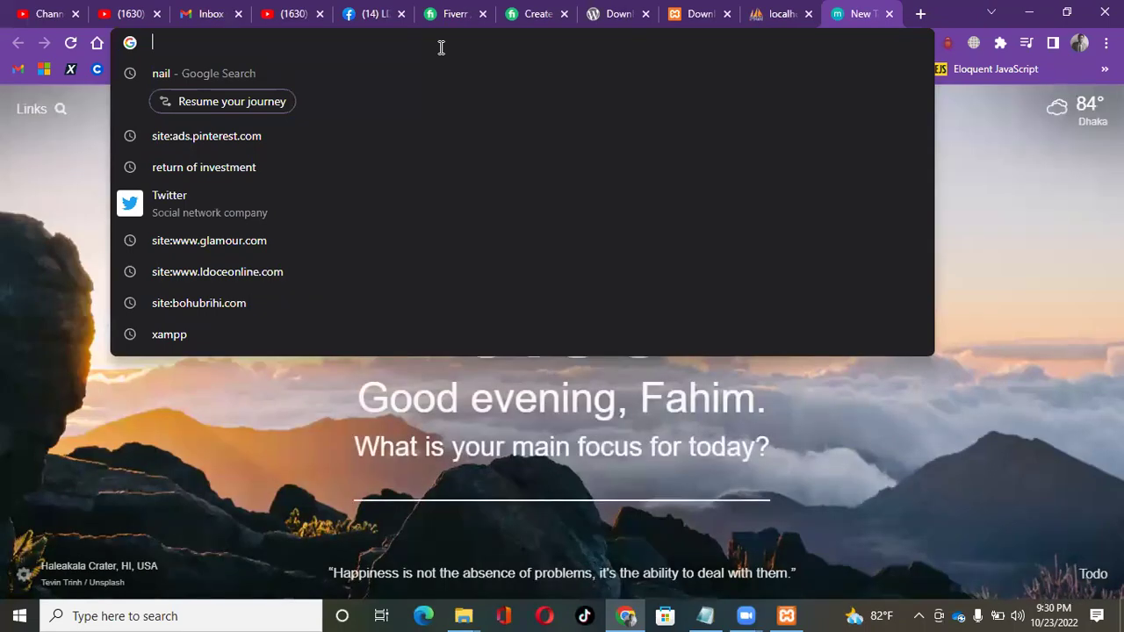
pyautogui.write('lo')
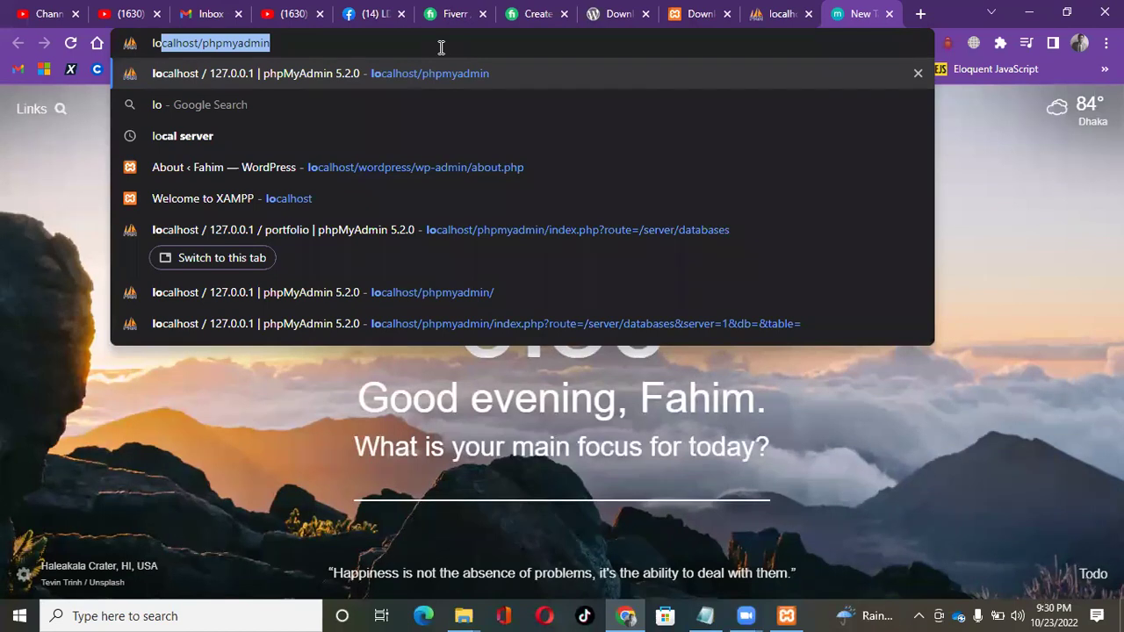
pyautogui.write('c')
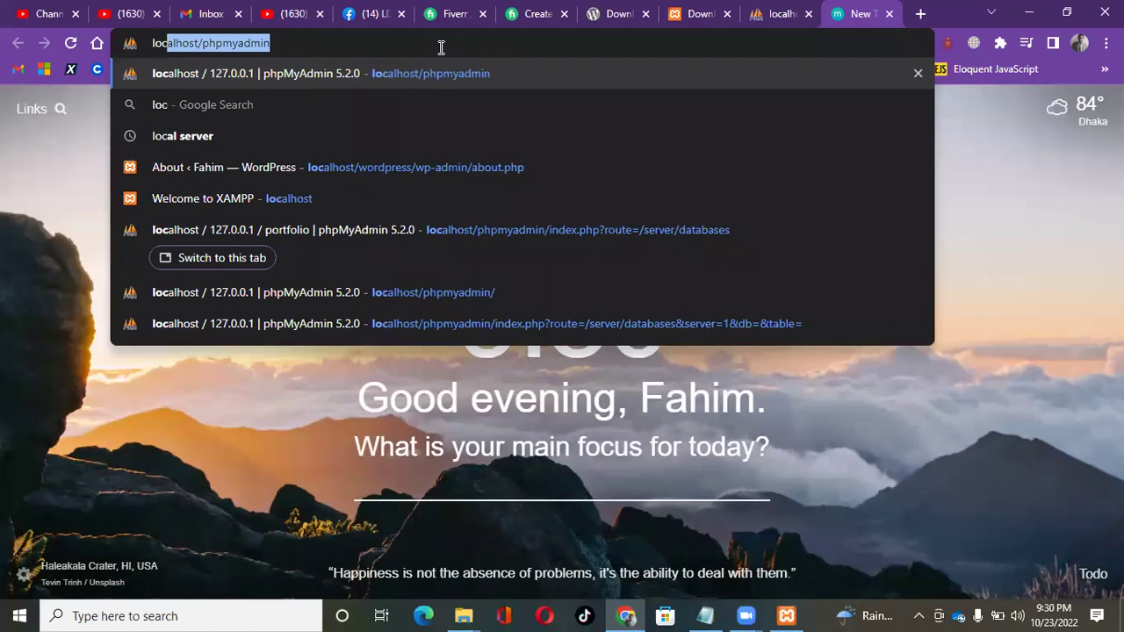
pyautogui.write('al')
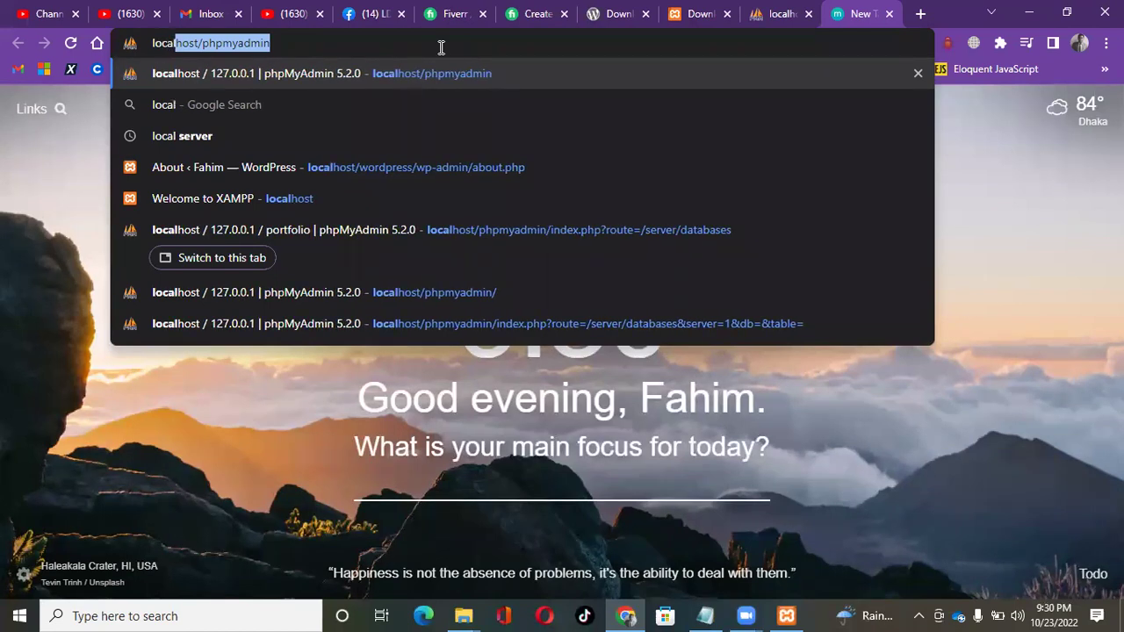
pyautogui.write('ho')
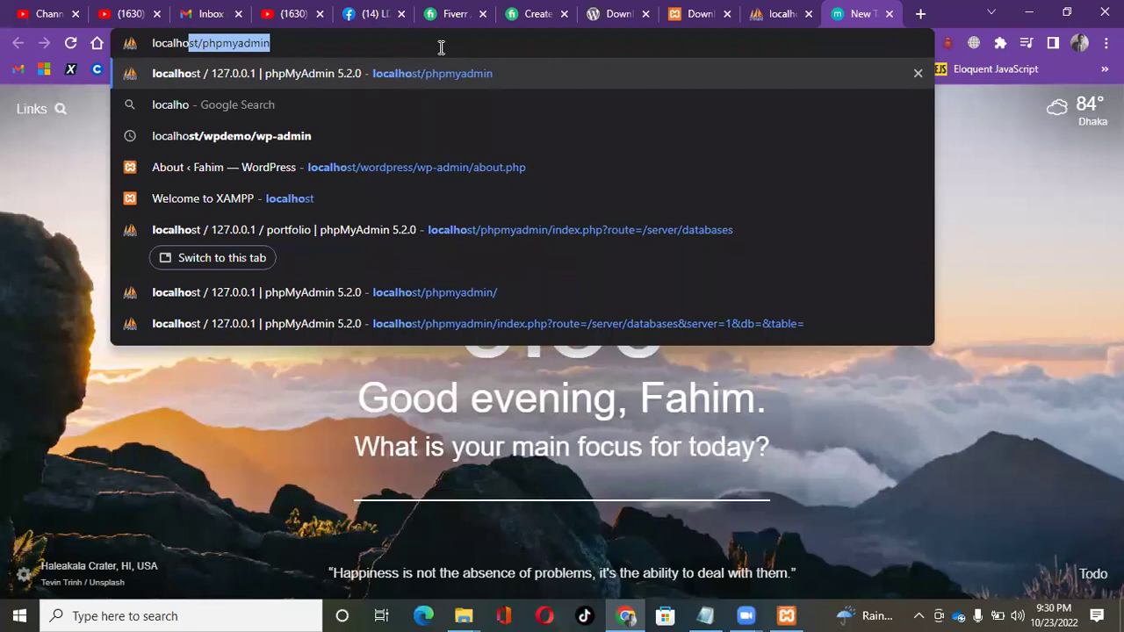
pyautogui.write('st')
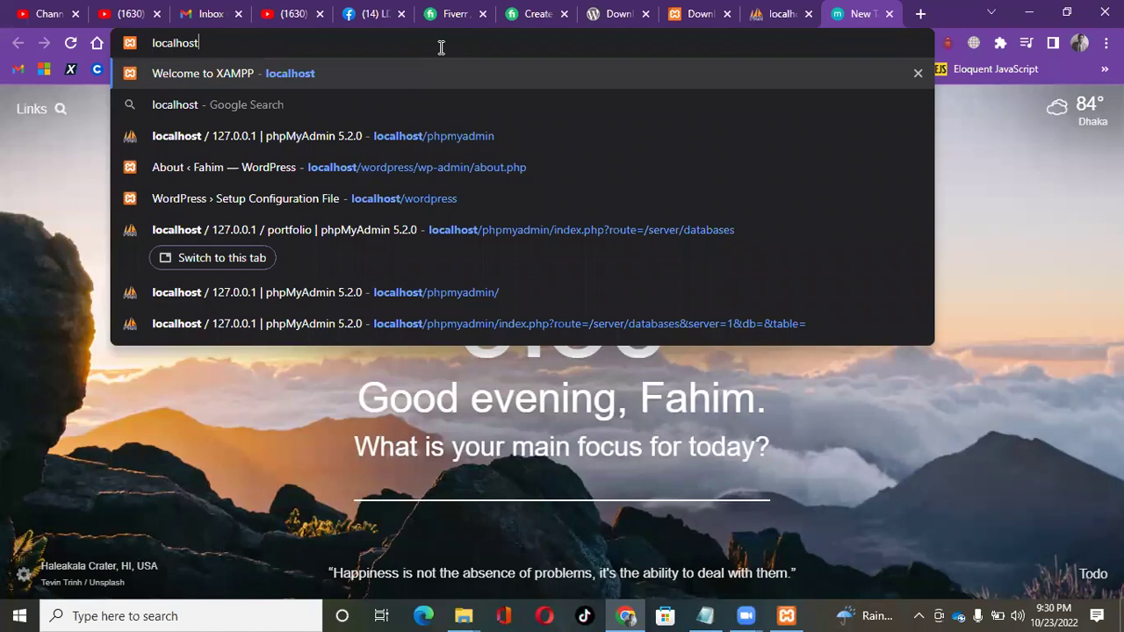
pyautogui.write('/wor')
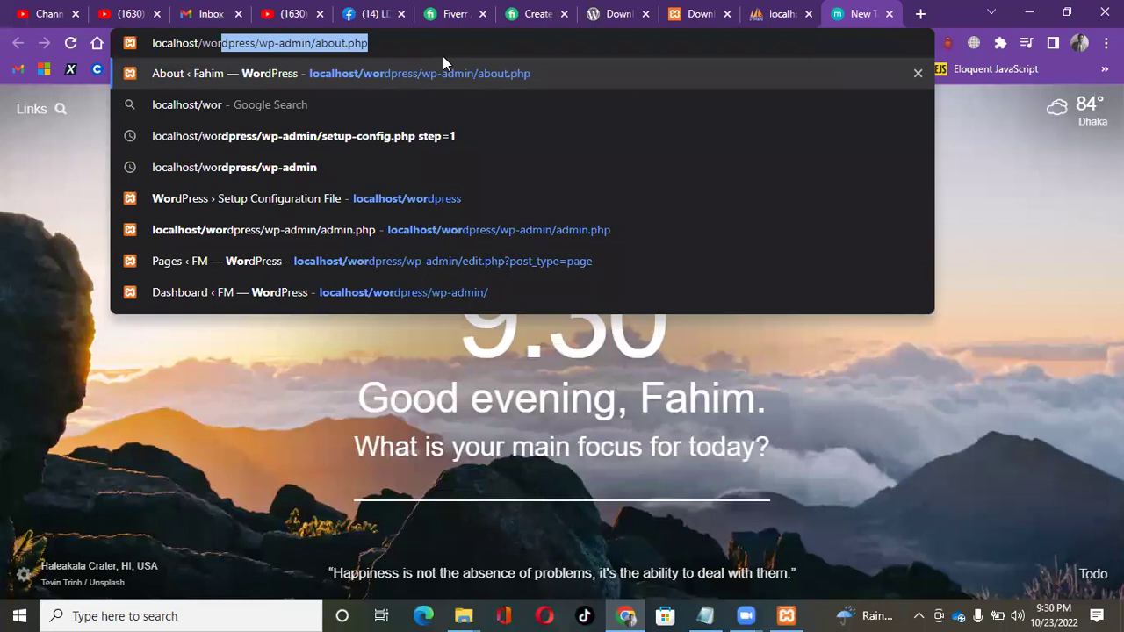
pyautogui.press('BackSpace')
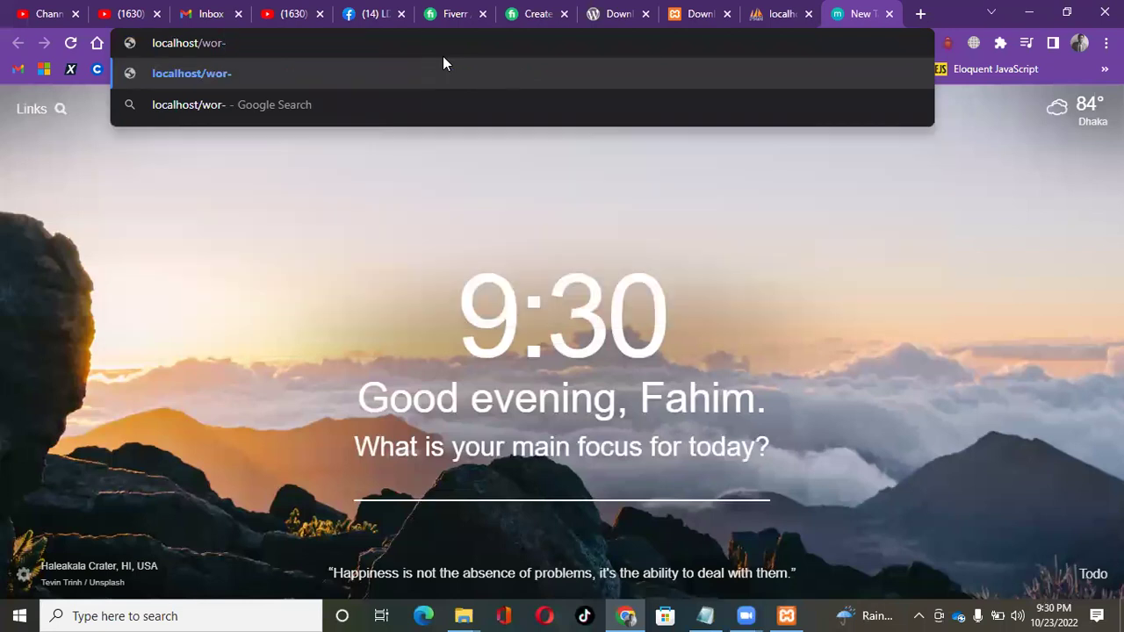
pyautogui.write('press')
pyautogui.press('BackSpace')
pyautogui.press('BackSpace')
pyautogui.press('BackSpace')
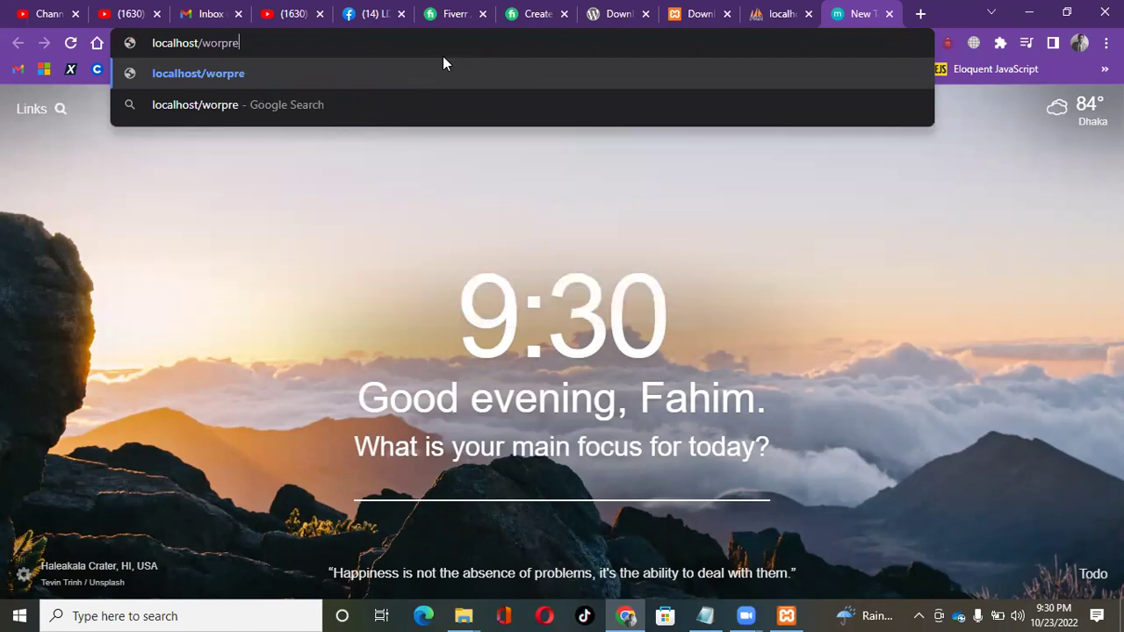
pyautogui.press('BackSpace')
pyautogui.press('BackSpace')
pyautogui.press('BackSpace')
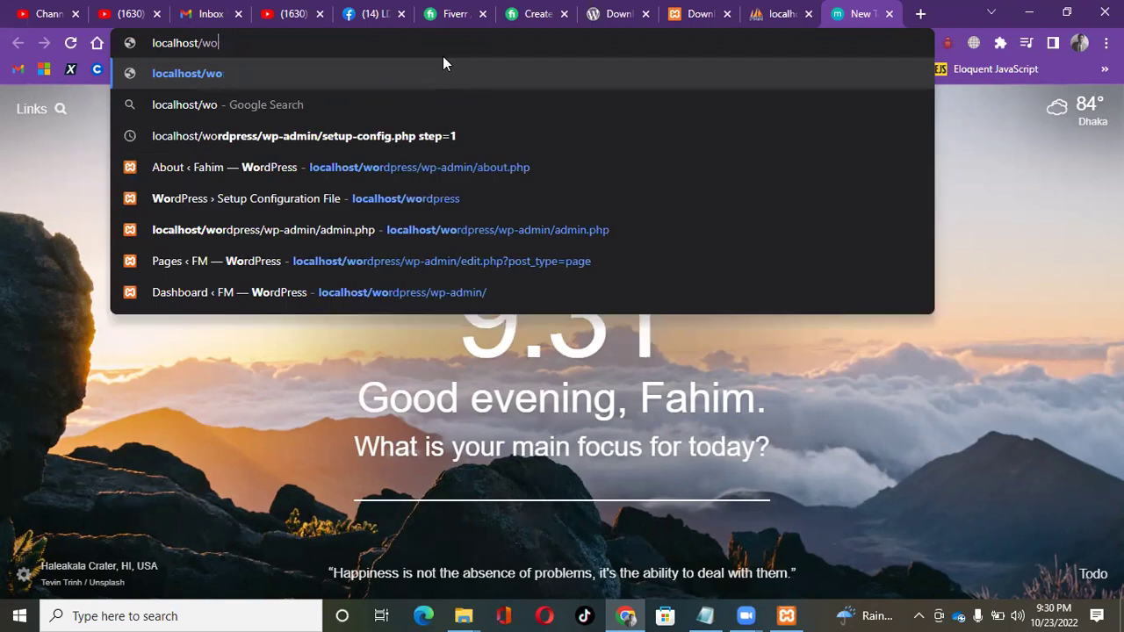
pyautogui.write('r')
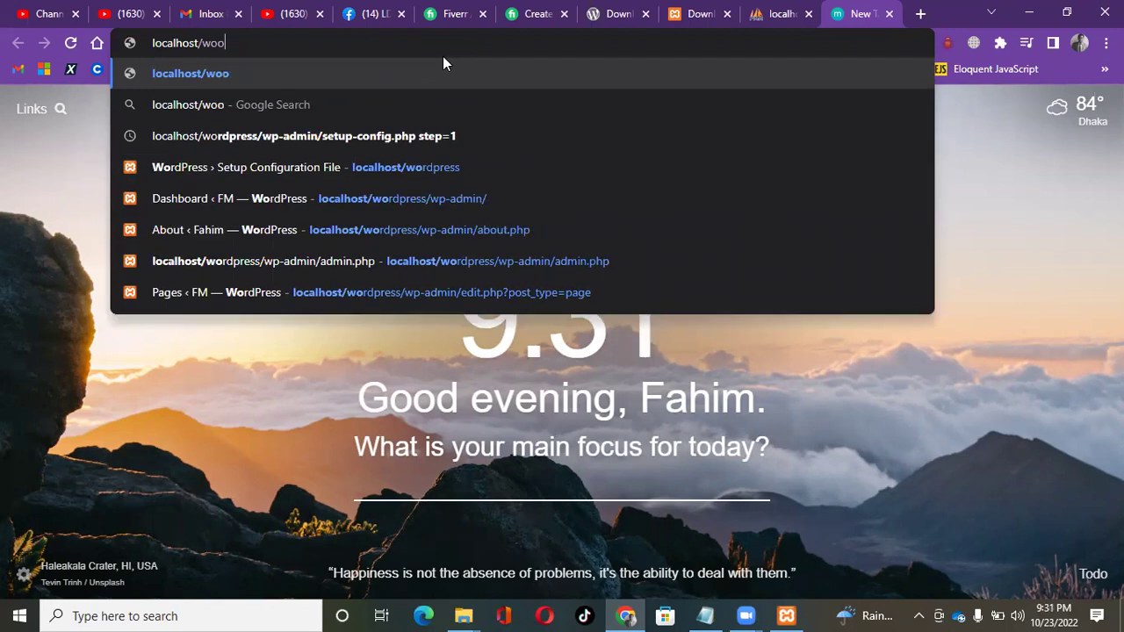
pyautogui.write('d')
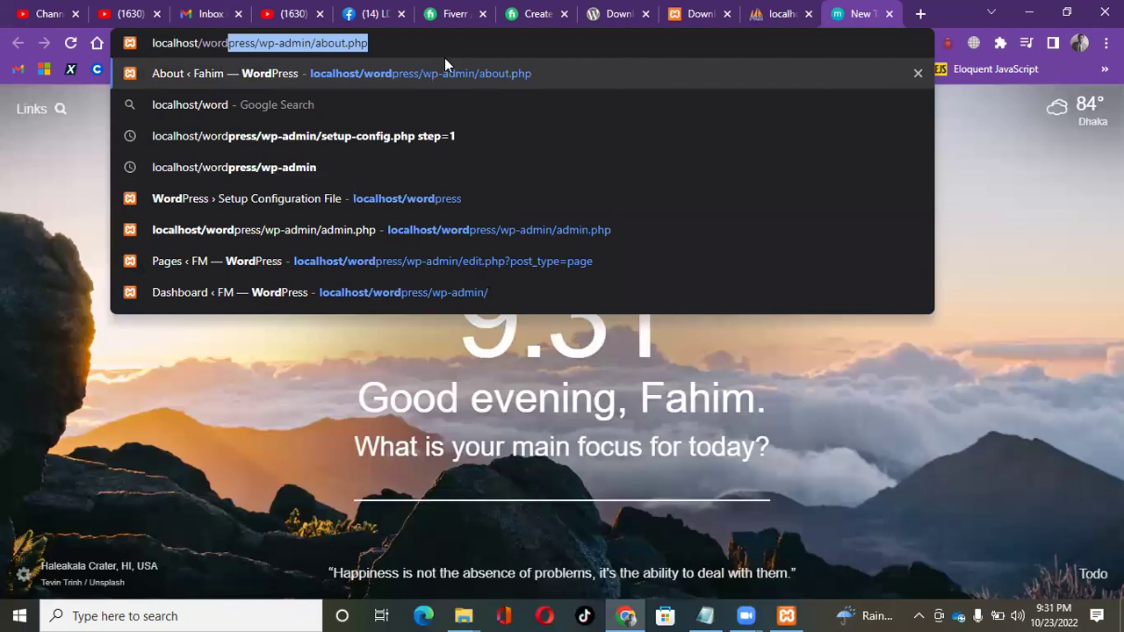
pyautogui.click(306, 203)
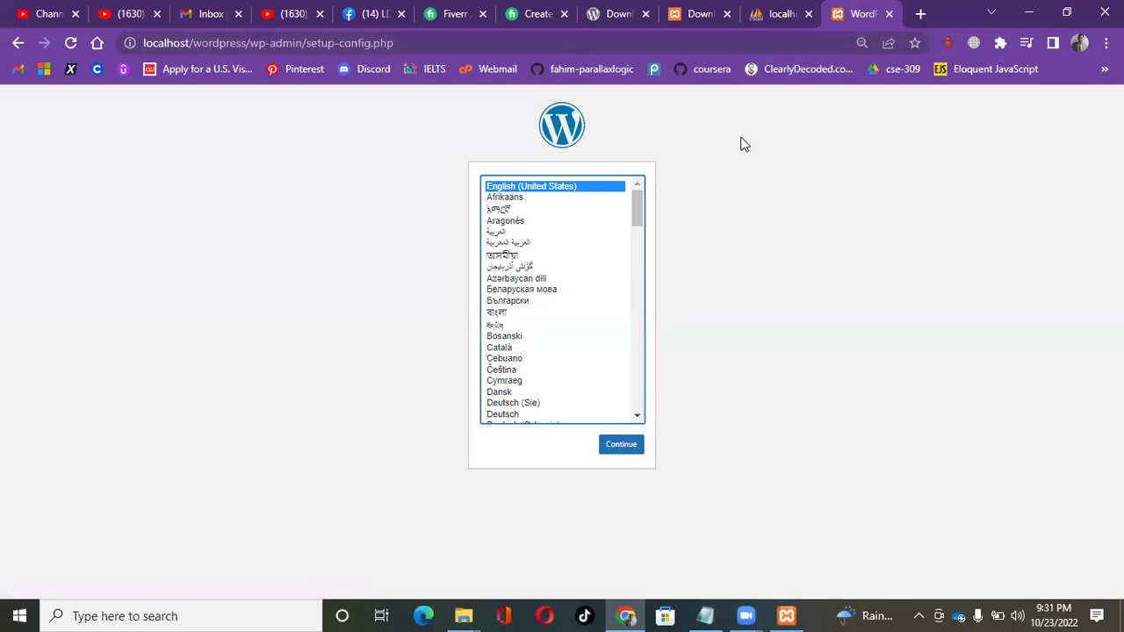
pyautogui.click(413, 40)
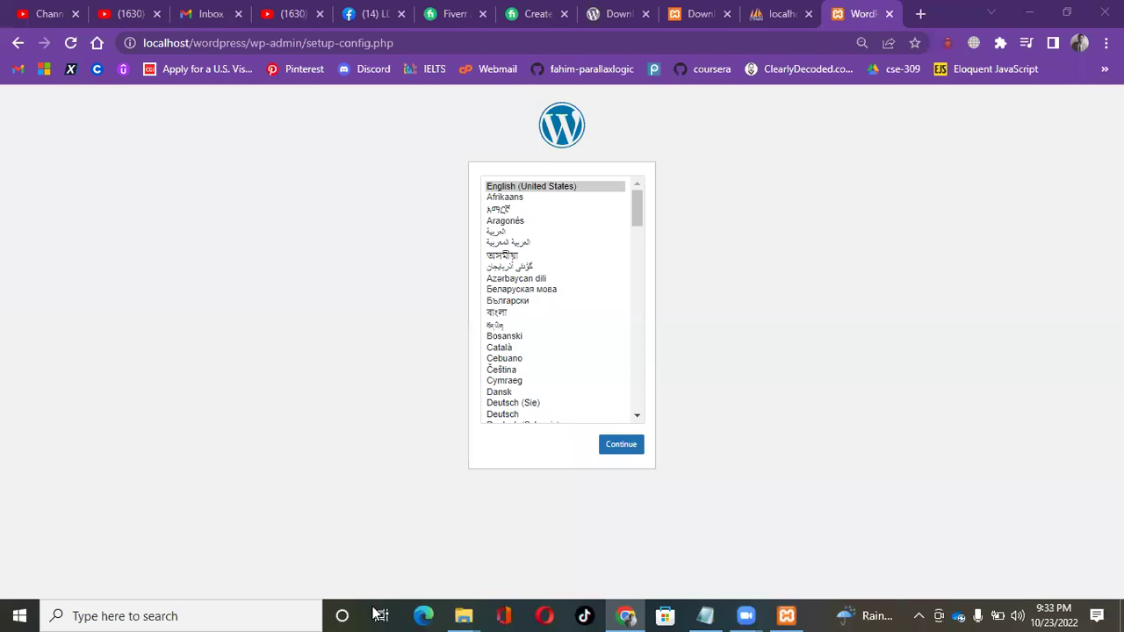
# Scroll the Fiverr WordPress website gig to its description: $95 package, 3-day delivery.
pyautogui.click(520, 17)
pyautogui.scroll(-8, 436, 457)
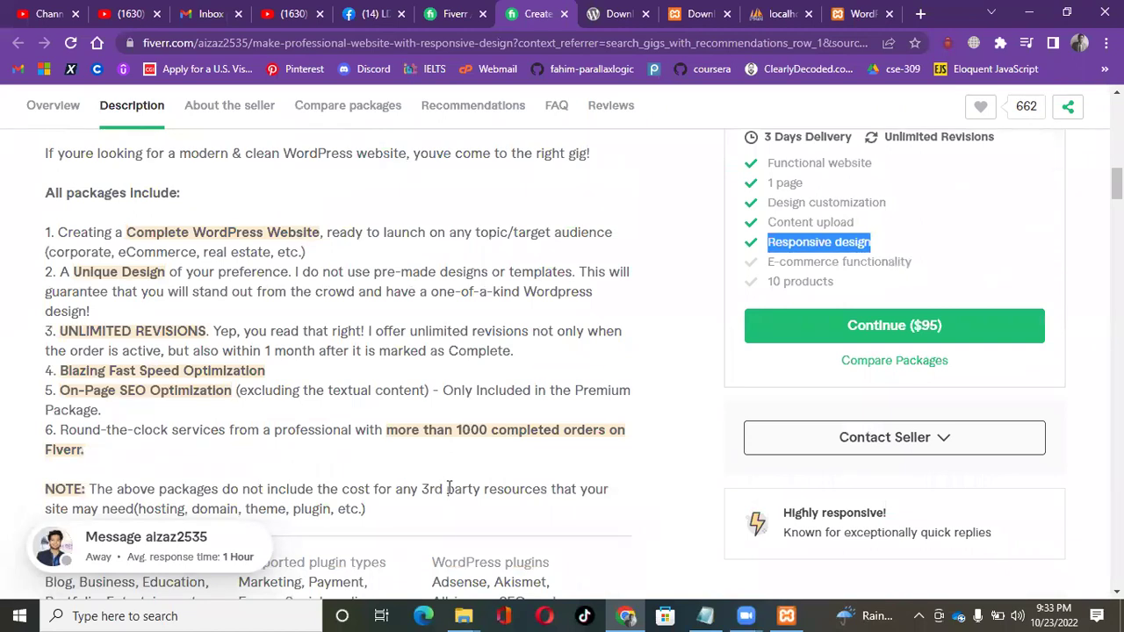
pyautogui.scroll(-1, 449, 489)
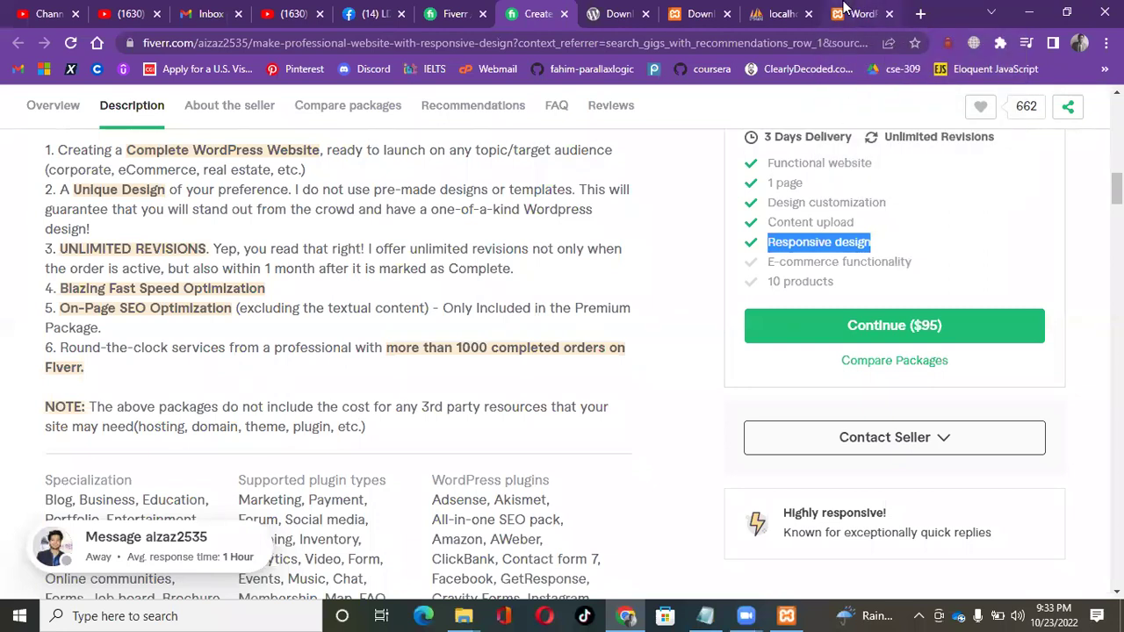
pyautogui.moveTo(843, 8)
# Open a blank tab with 'local' typed in its address bar, then return to the phpMyAdmin portfolio tab.
pyautogui.click(920, 15)
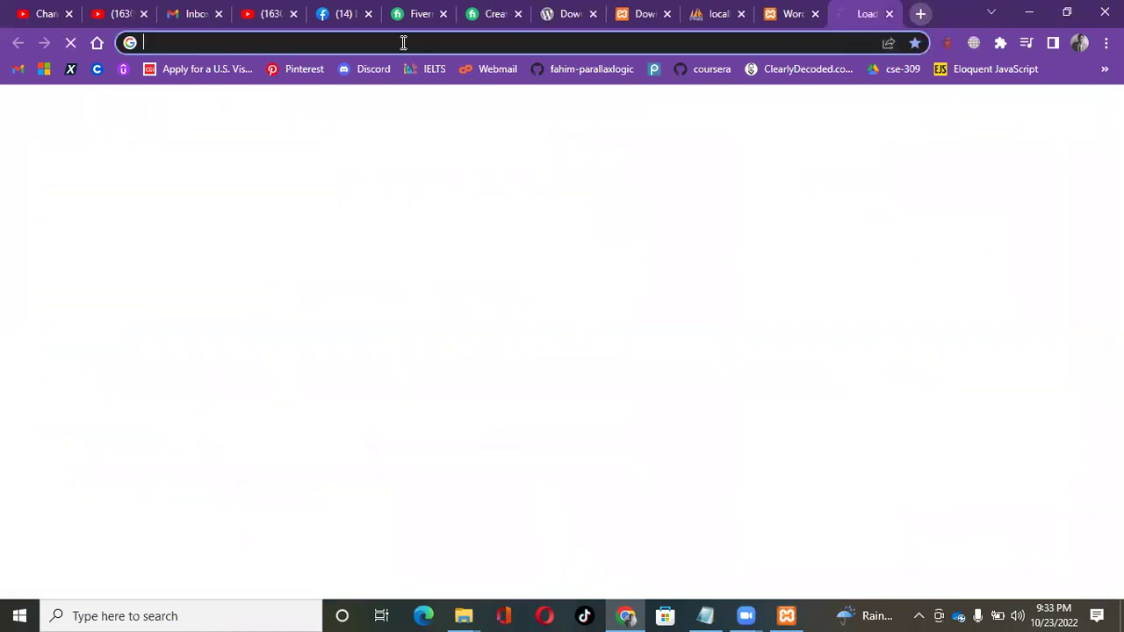
pyautogui.click(403, 42)
pyautogui.write('lo')
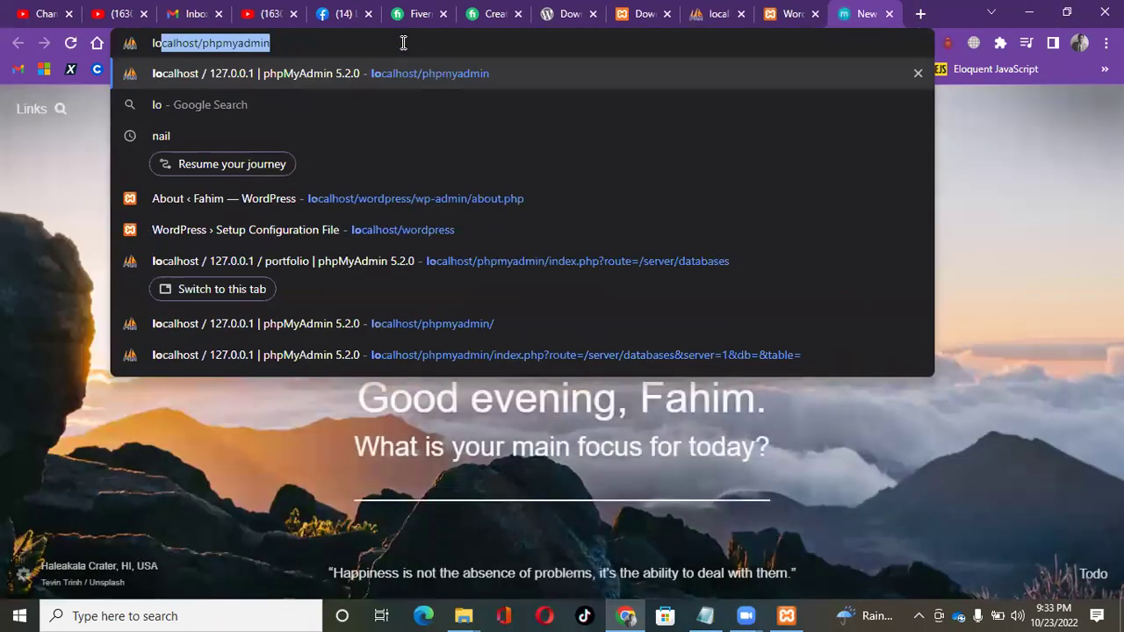
pyautogui.write('cal')
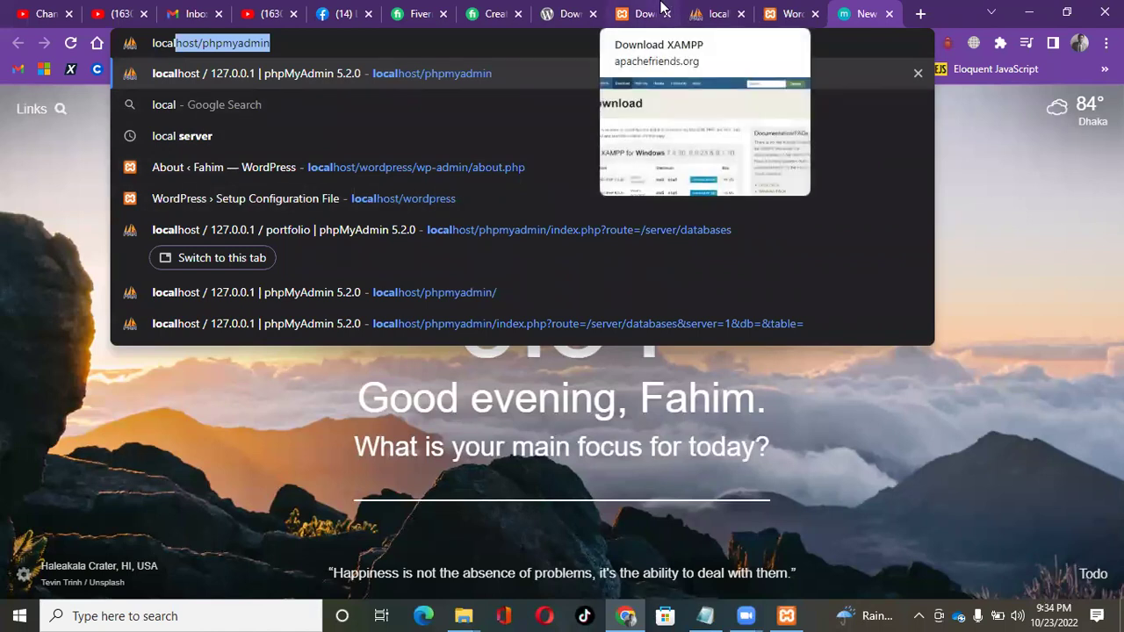
pyautogui.click(711, 13)
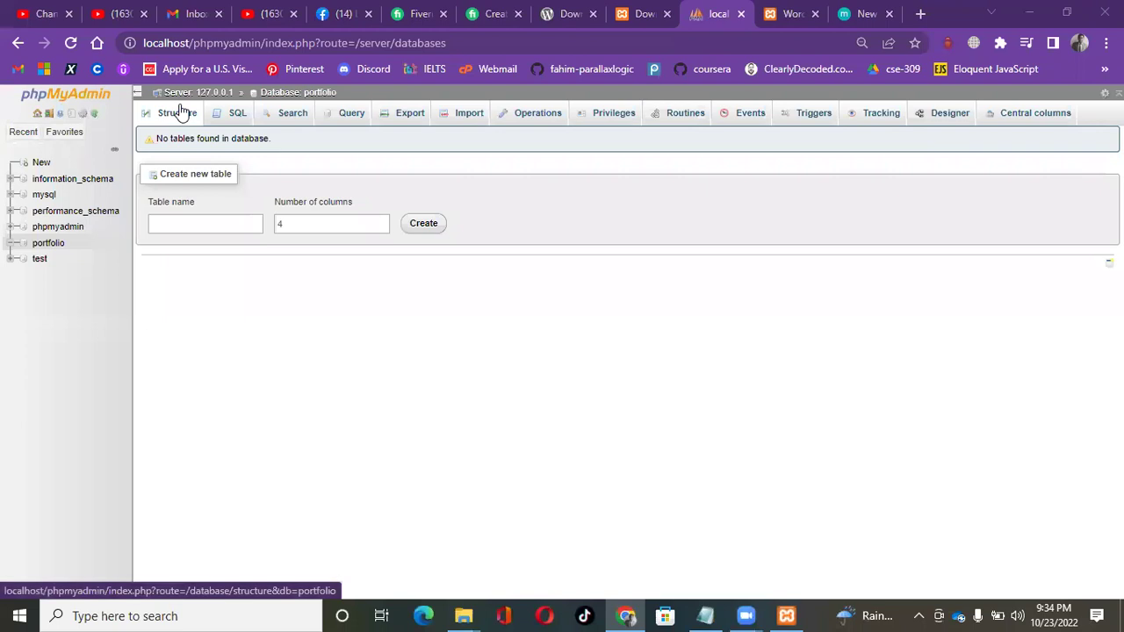
# Review the MariaDB, Apache and PHP details on phpMyAdmin's home page, then return to WordPress setup.
pyautogui.click(95, 100)
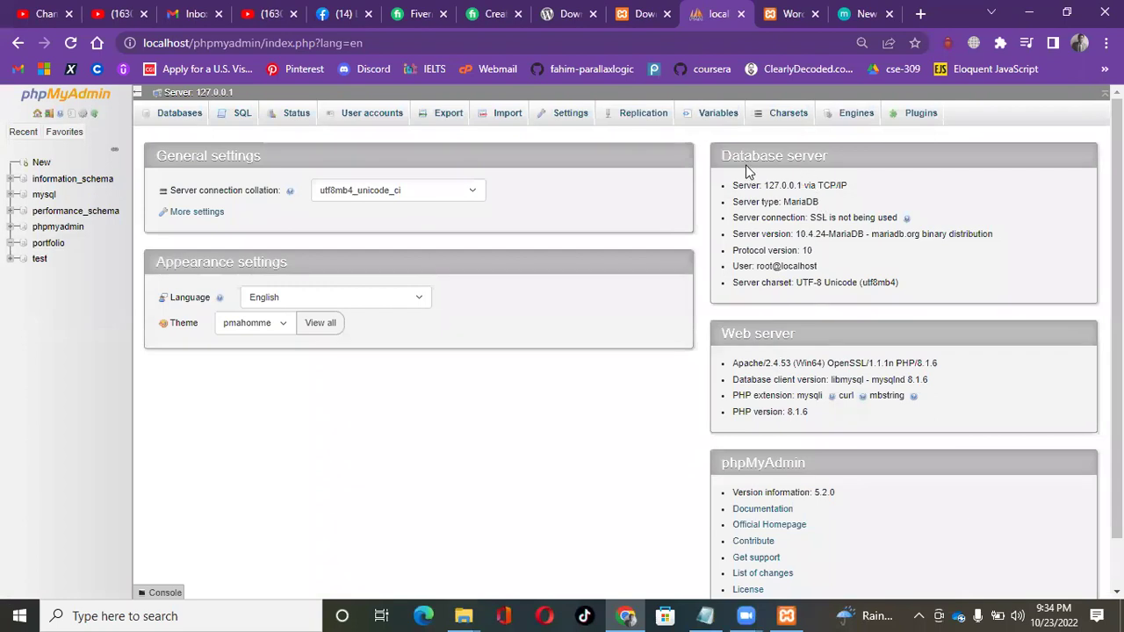
pyautogui.scroll(-1, 895, 362)
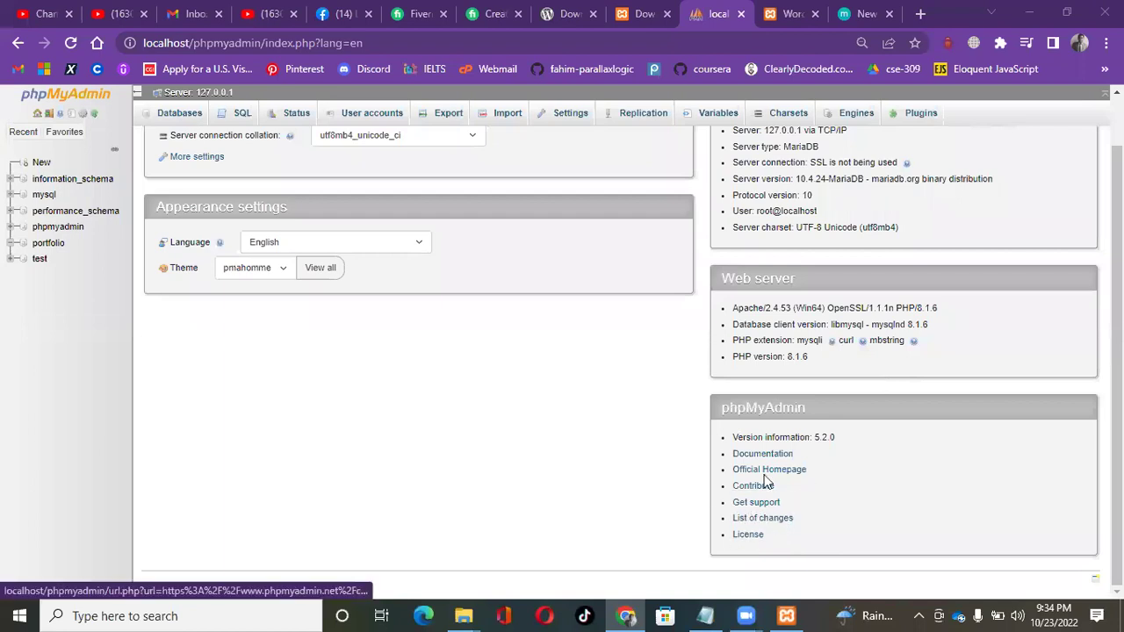
pyautogui.scroll(1, 800, 447)
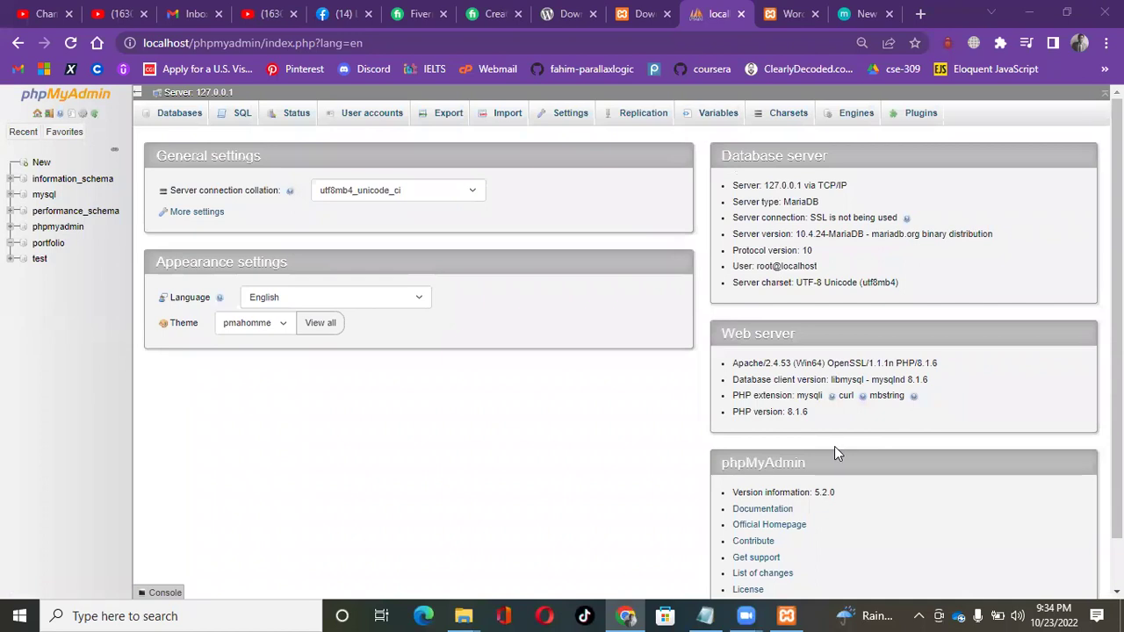
pyautogui.scroll(-1, 834, 446)
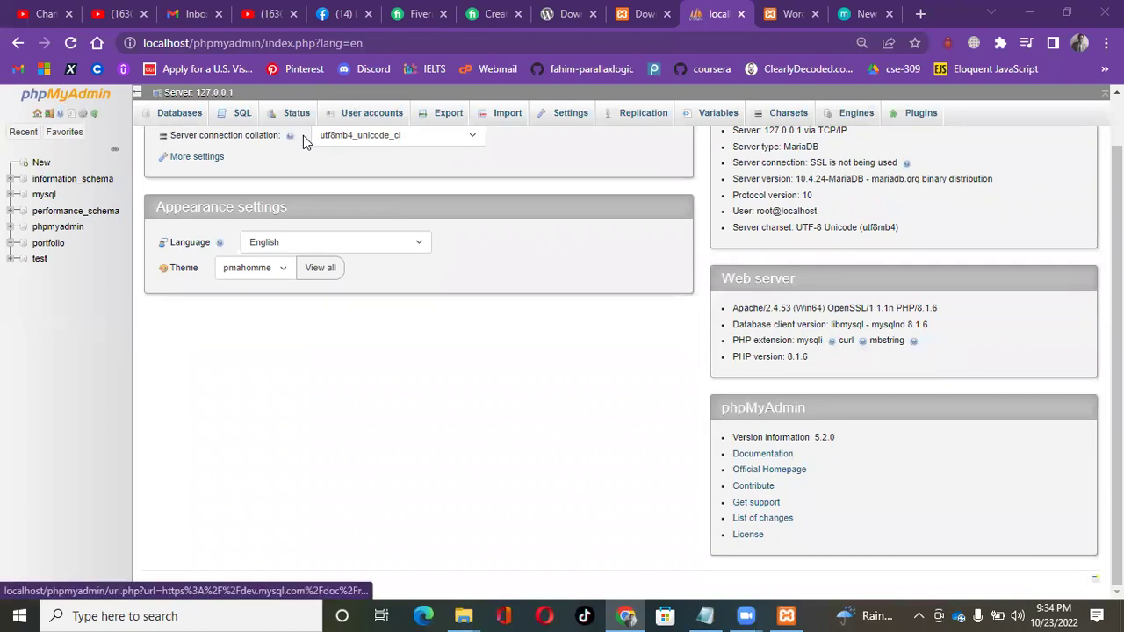
pyautogui.click(785, 13)
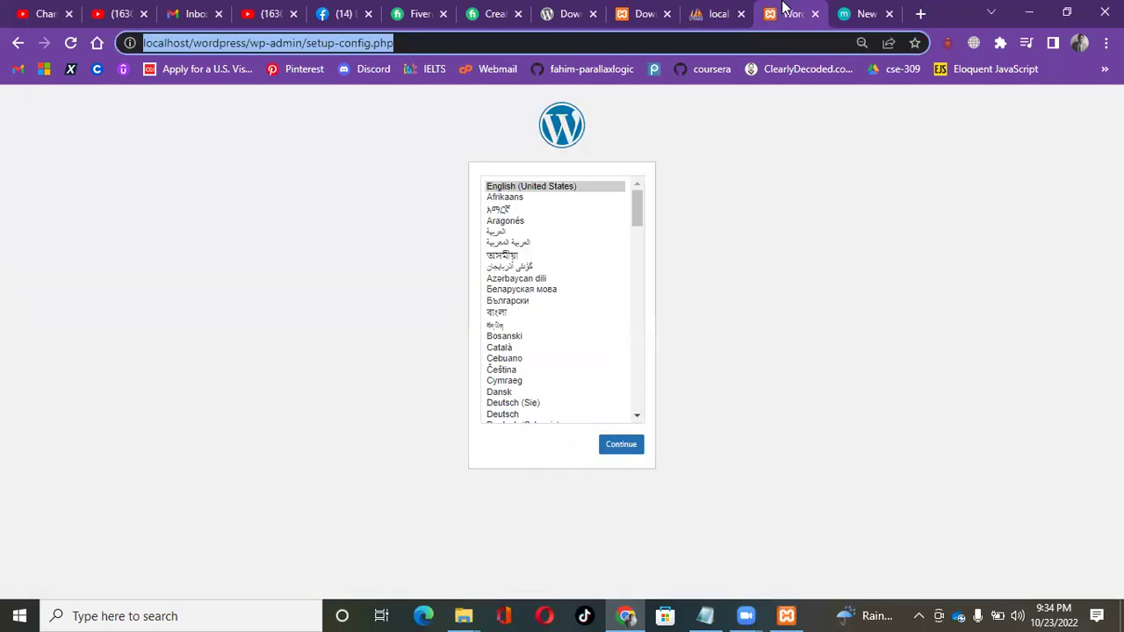
pyautogui.click(457, 615)
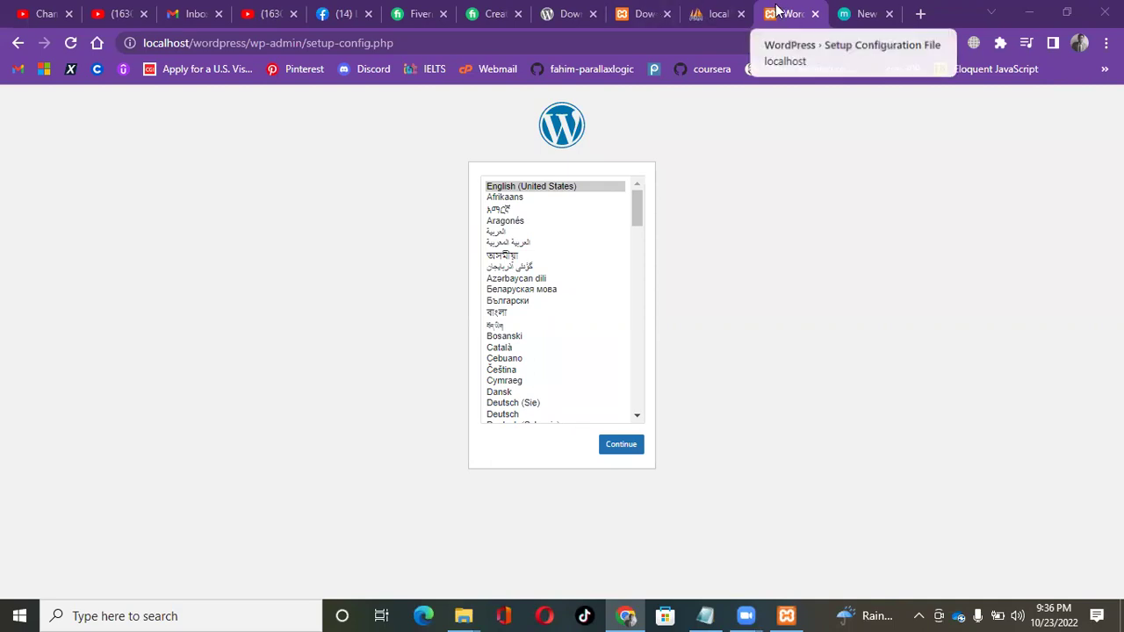
# Replace the spare tab's phpMyAdmin address with localhost/ and load it.
pyautogui.click(859, 14)
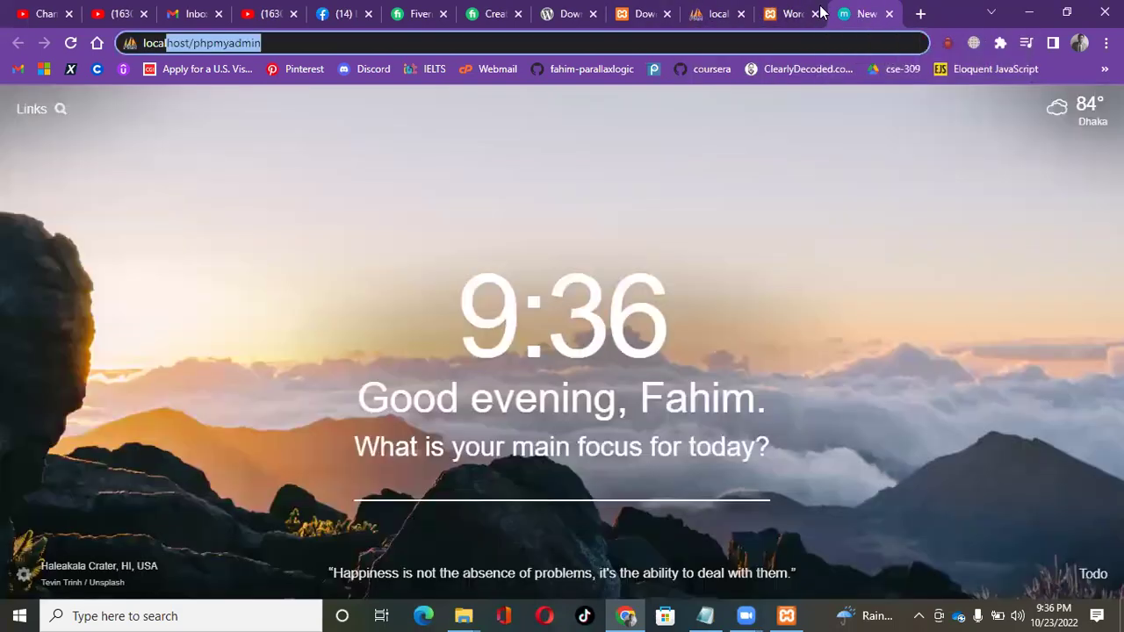
pyautogui.click(319, 35)
pyautogui.hotkey('ctrl', 'a')
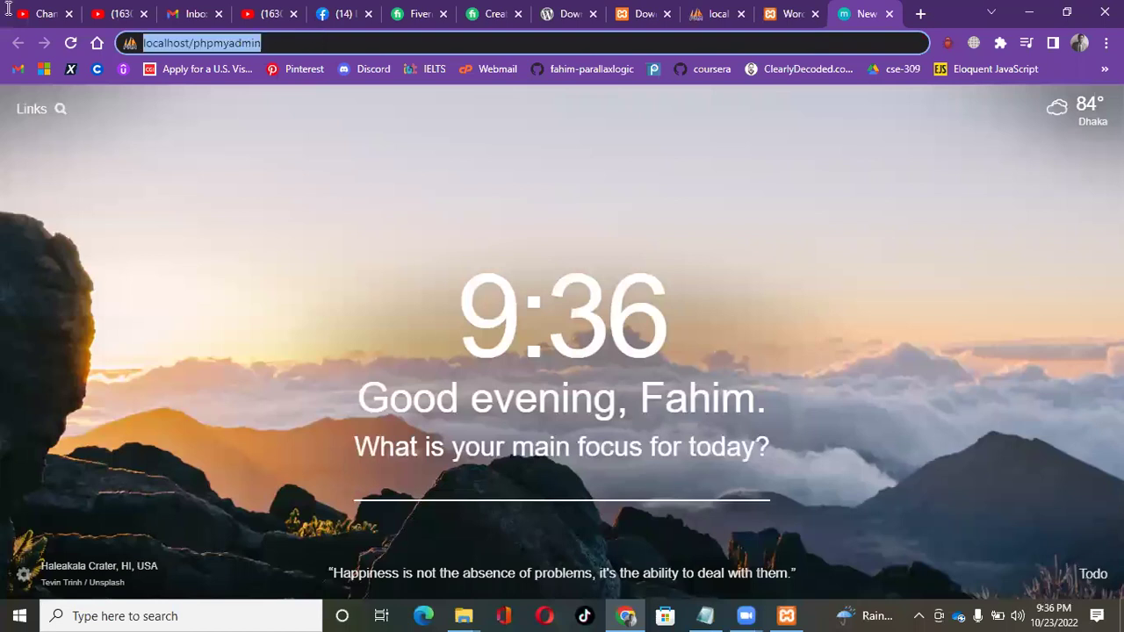
pyautogui.press('BackSpace')
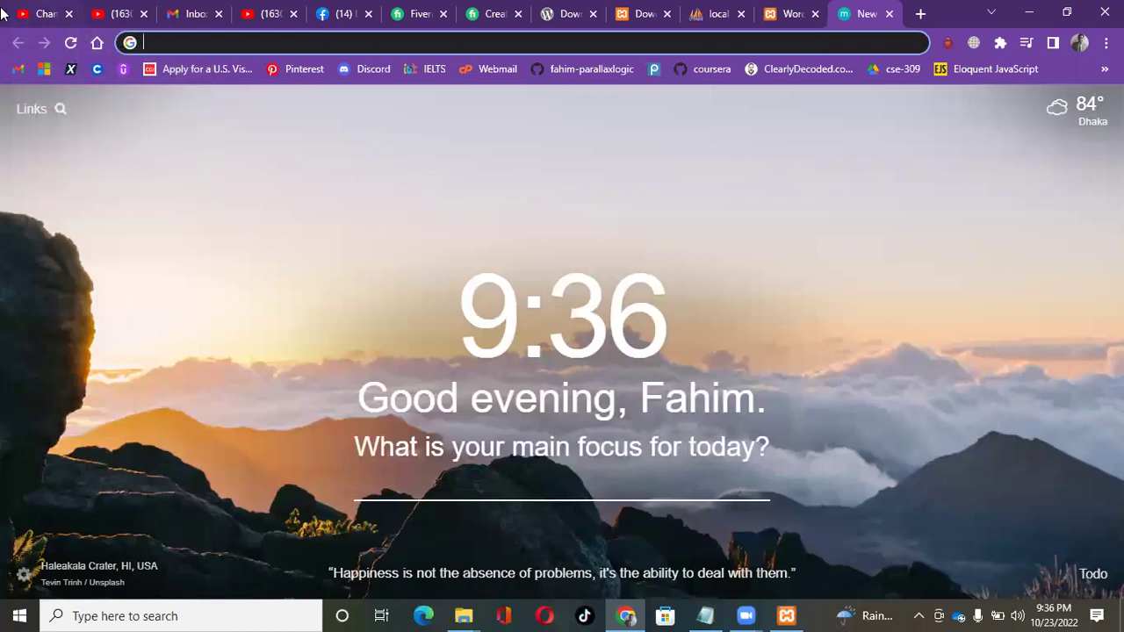
pyautogui.write('localho')
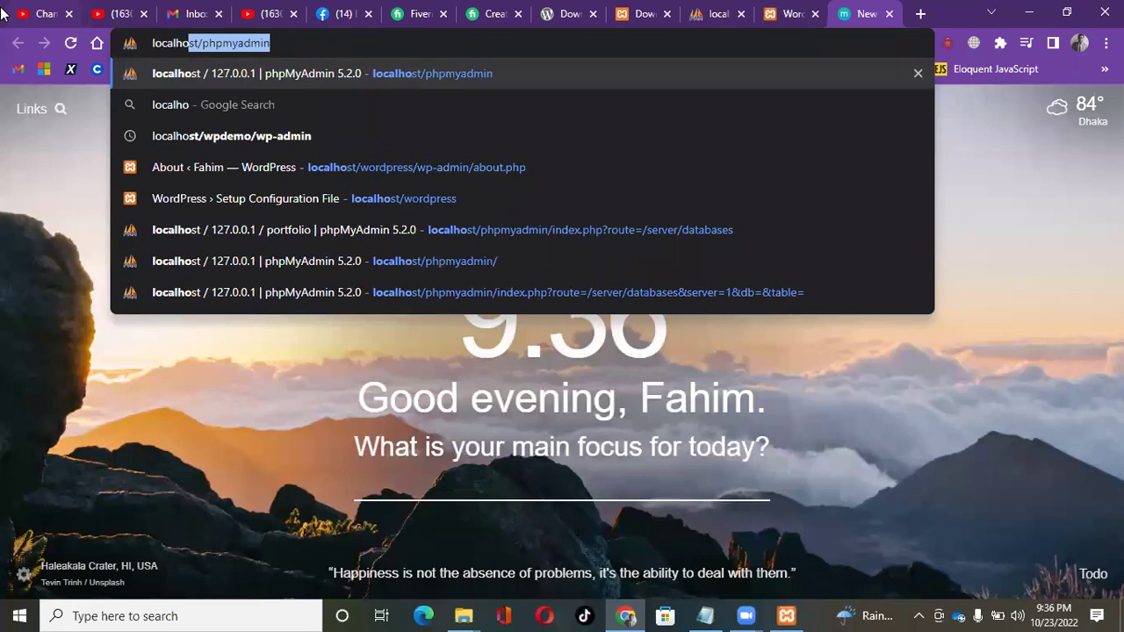
pyautogui.write('st')
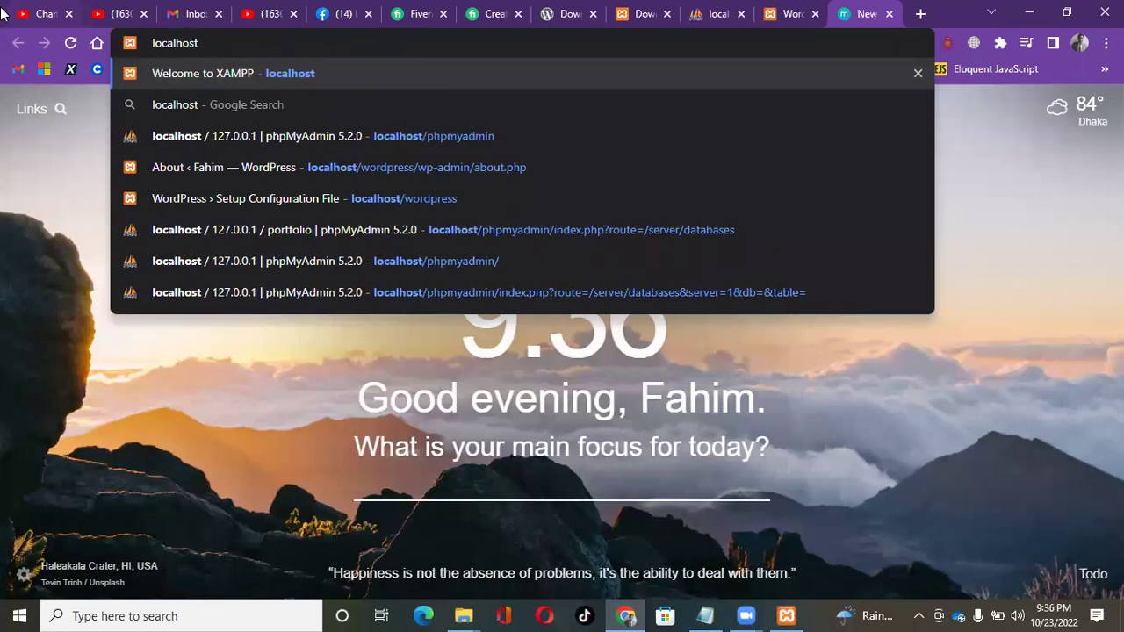
pyautogui.write('/')
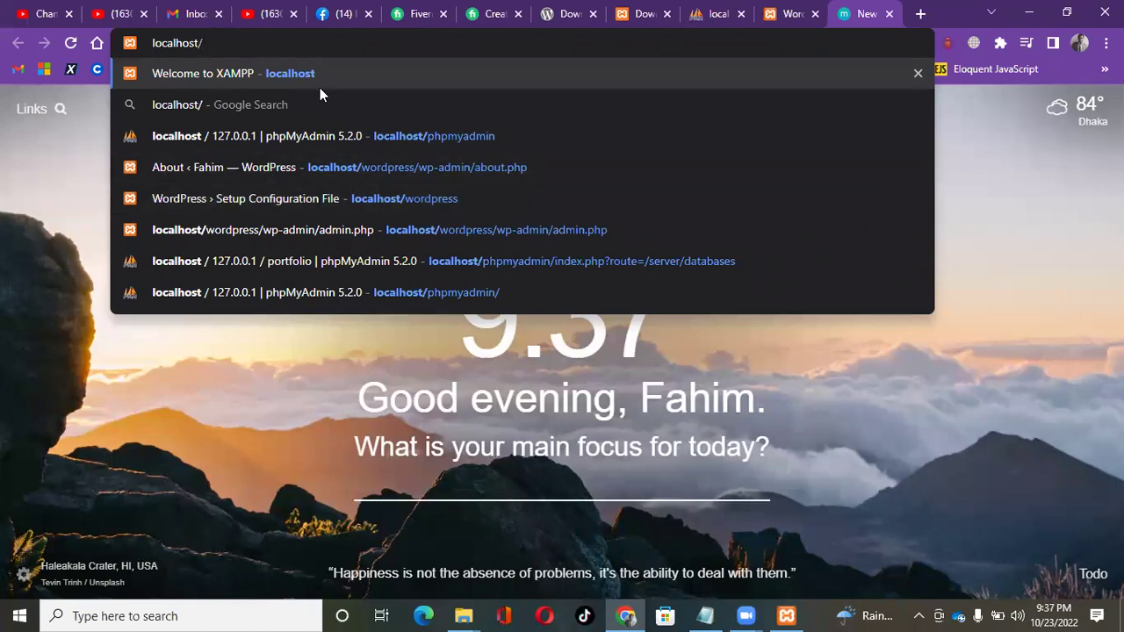
pyautogui.press('Return')
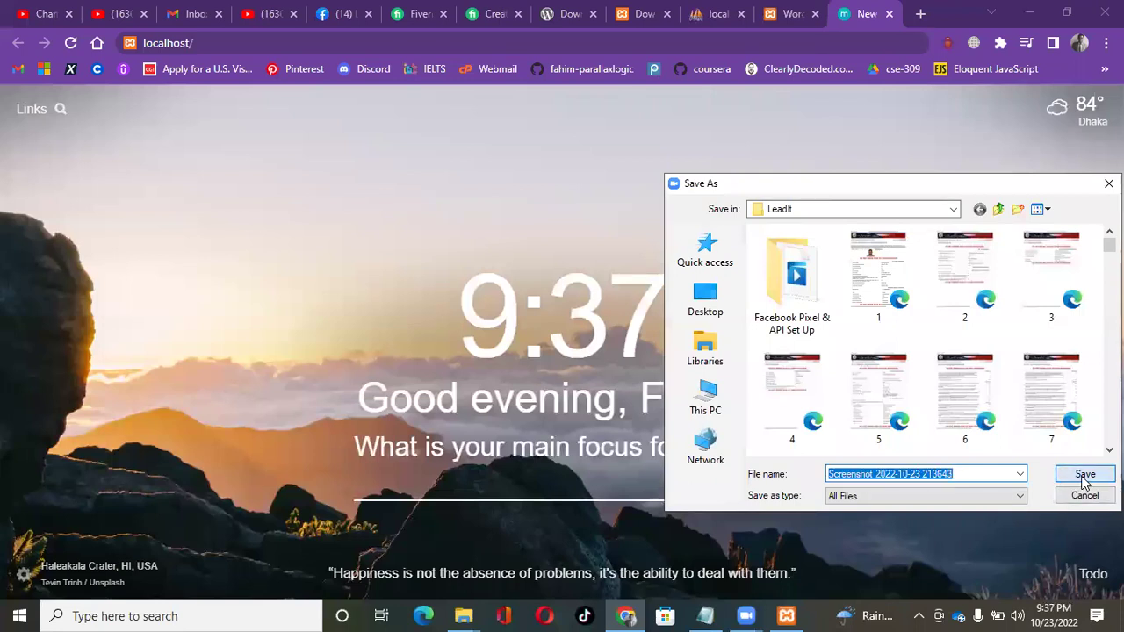
# Cancel saving the screenshot and close the larger Photos screenshot viewer.
pyautogui.click(1085, 490)
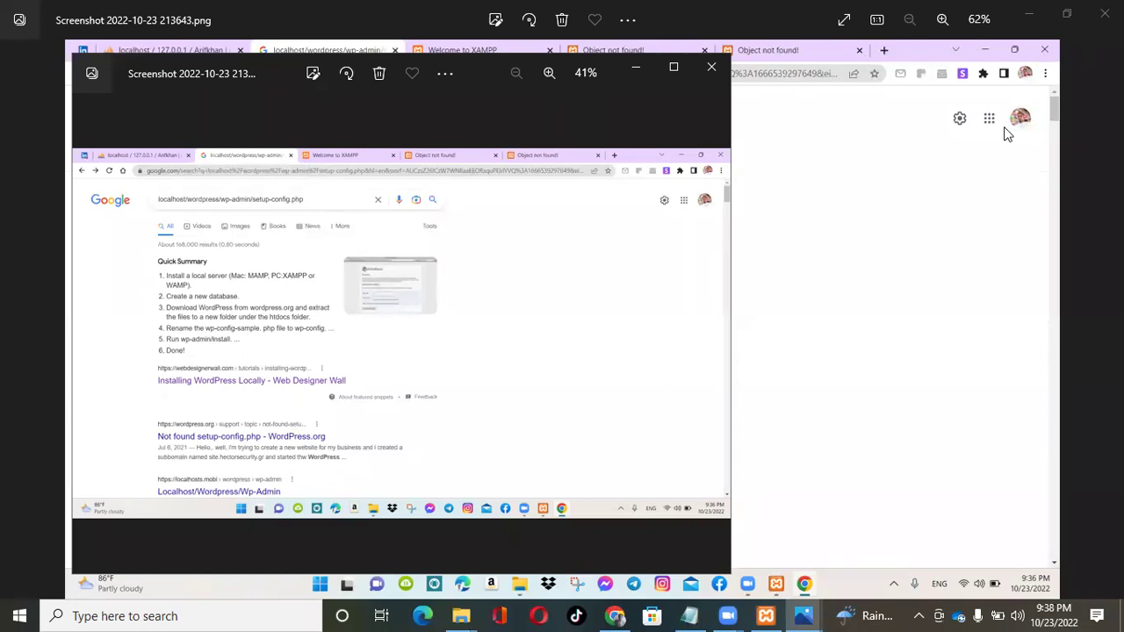
pyautogui.click(957, 55)
pyautogui.click(1104, 19)
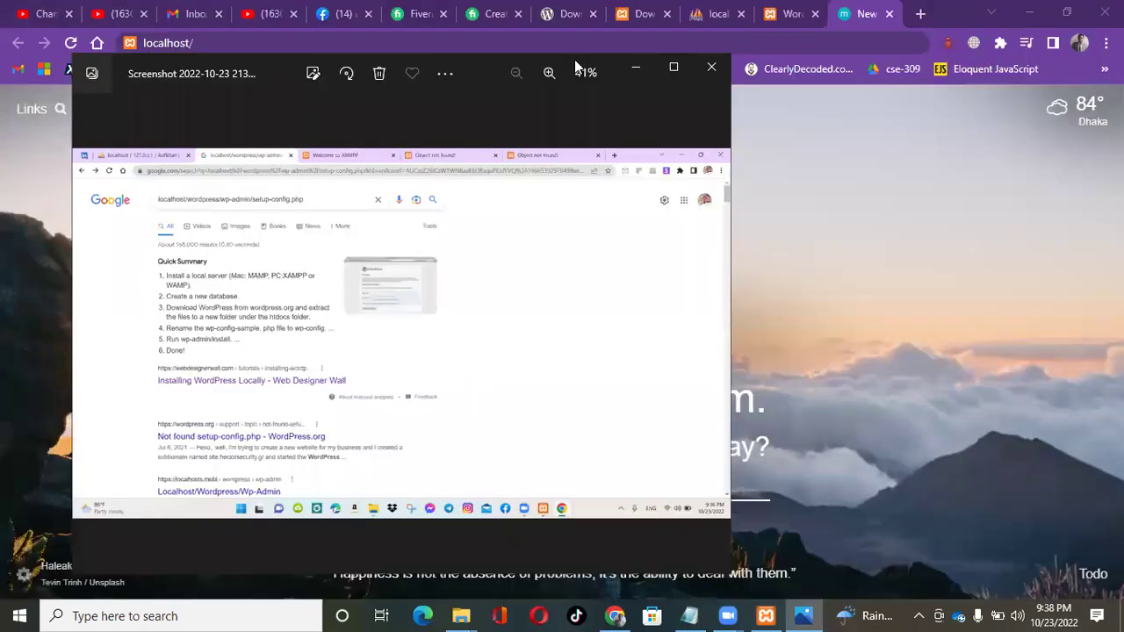
# Retype the trailing slash in localhost/, dismiss suggestions, and return to the WordPress language-selection tab.
pyautogui.click(224, 42)
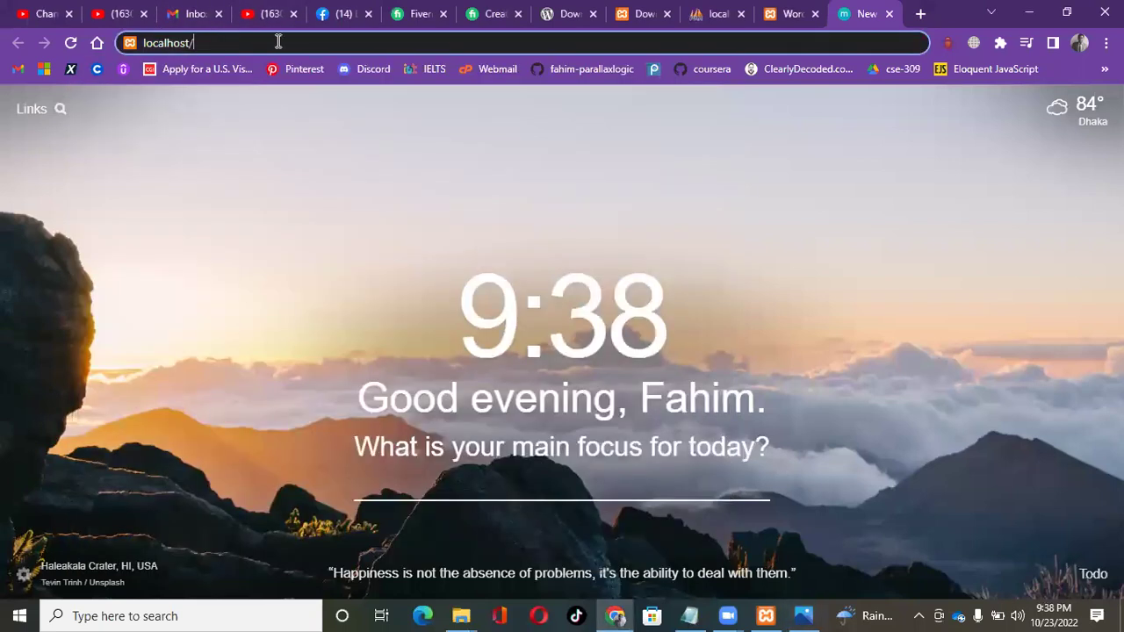
pyautogui.press('BackSpace')
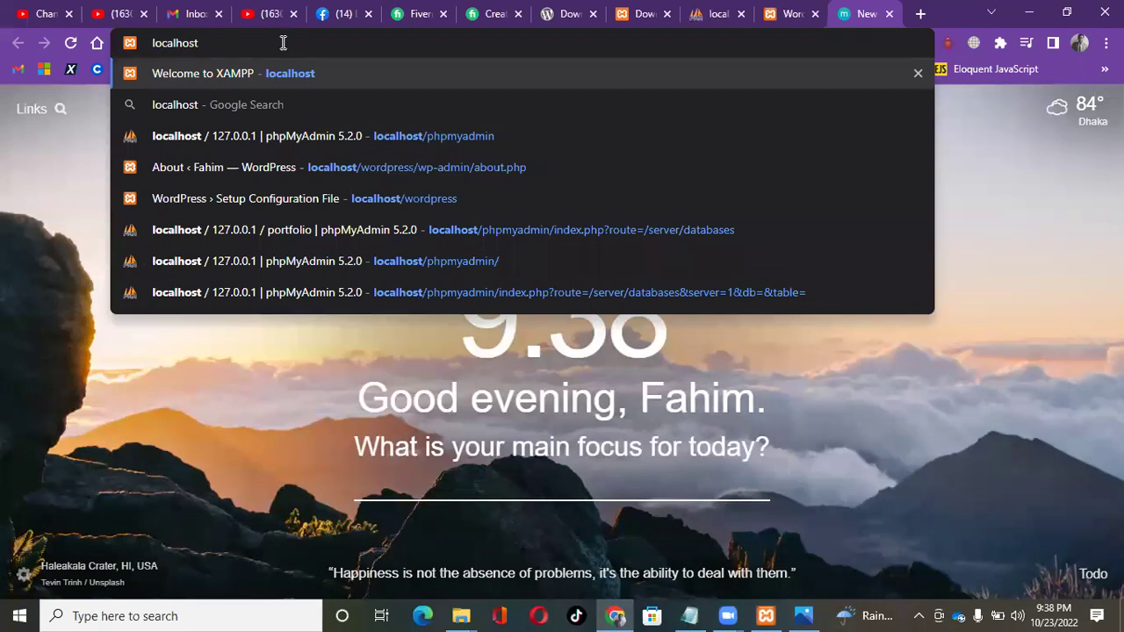
pyautogui.write('/')
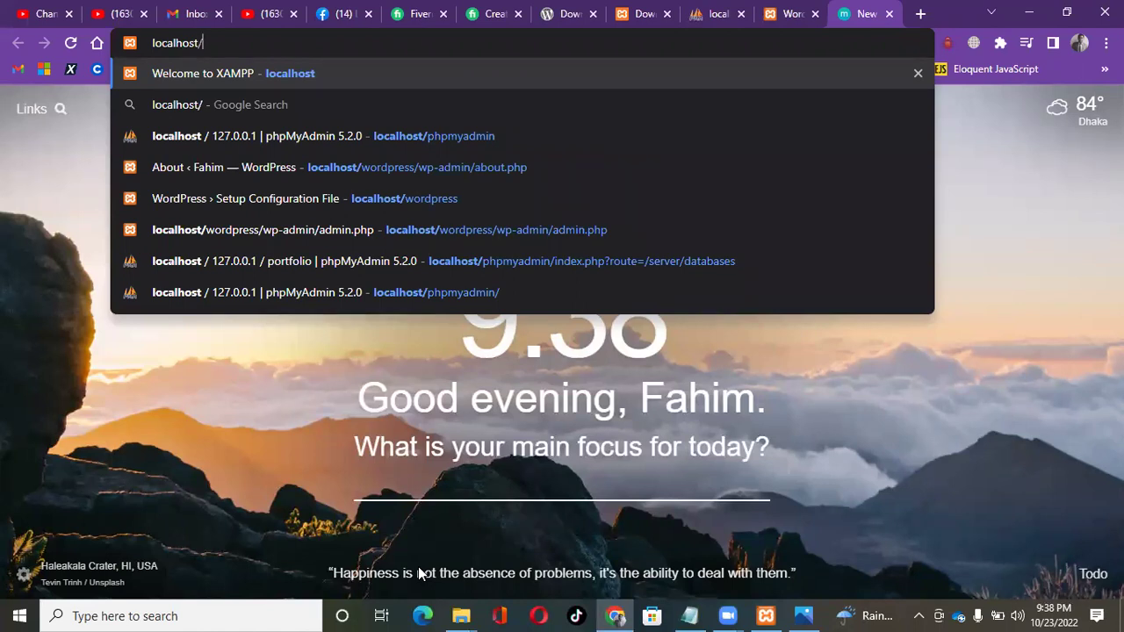
pyautogui.press('Escape')
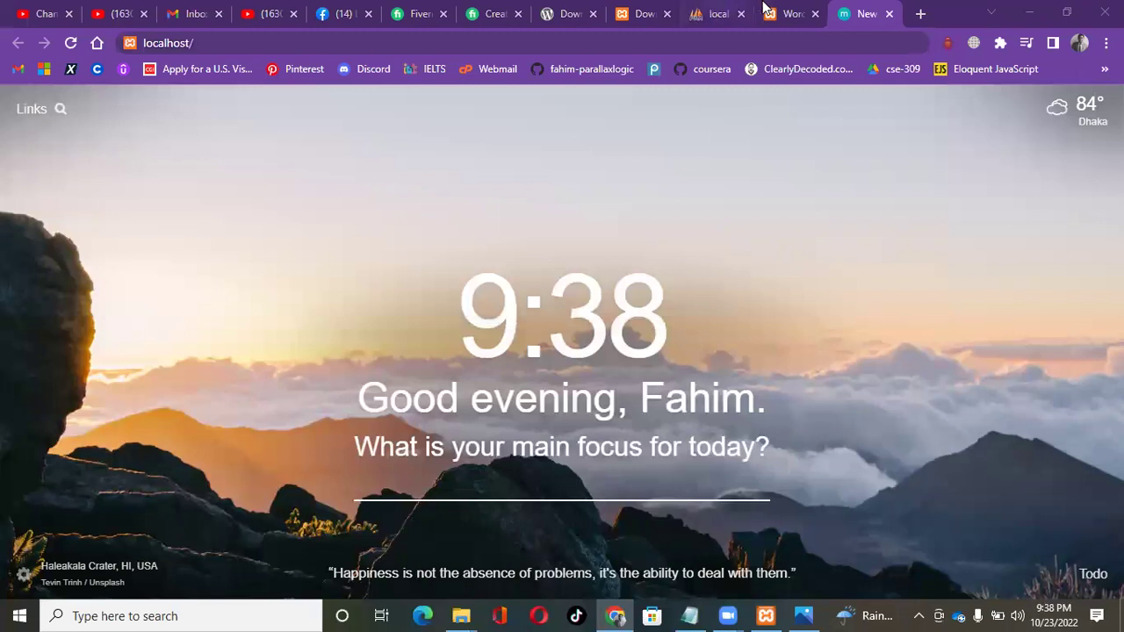
pyautogui.click(788, 8)
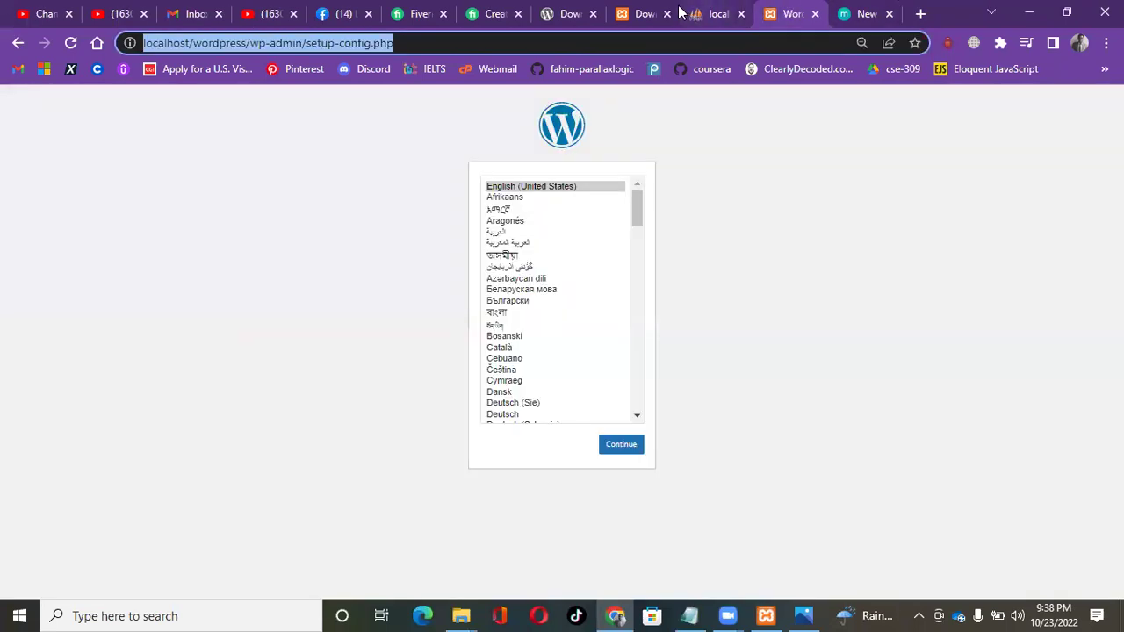
pyautogui.click(636, 7)
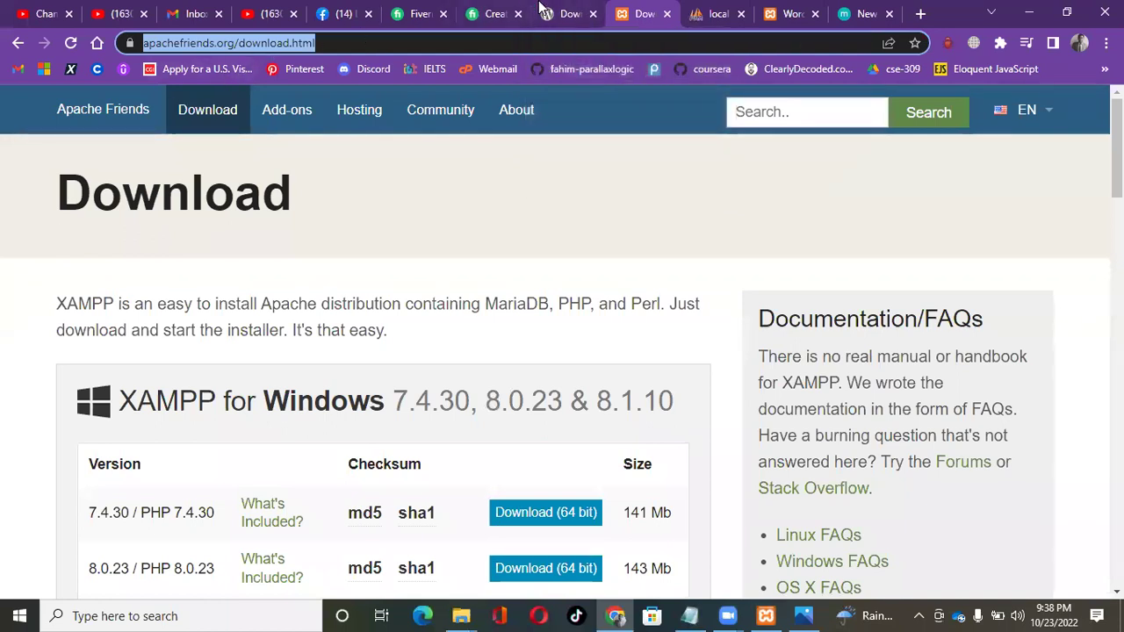
pyautogui.click(558, 8)
pyautogui.click(235, 42)
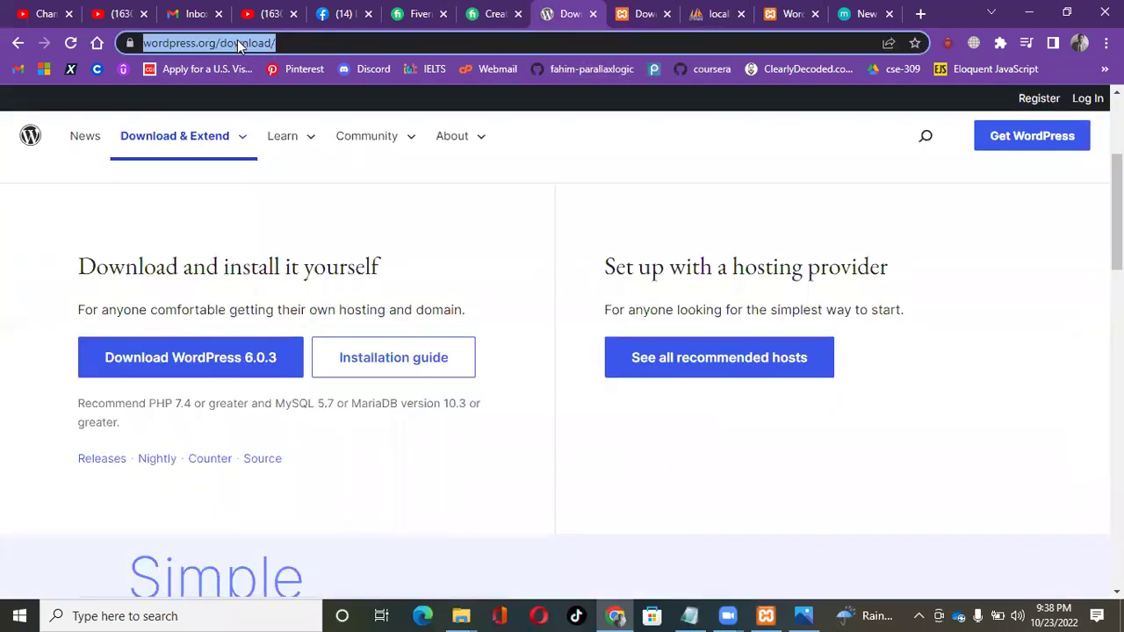
pyautogui.click(667, 274)
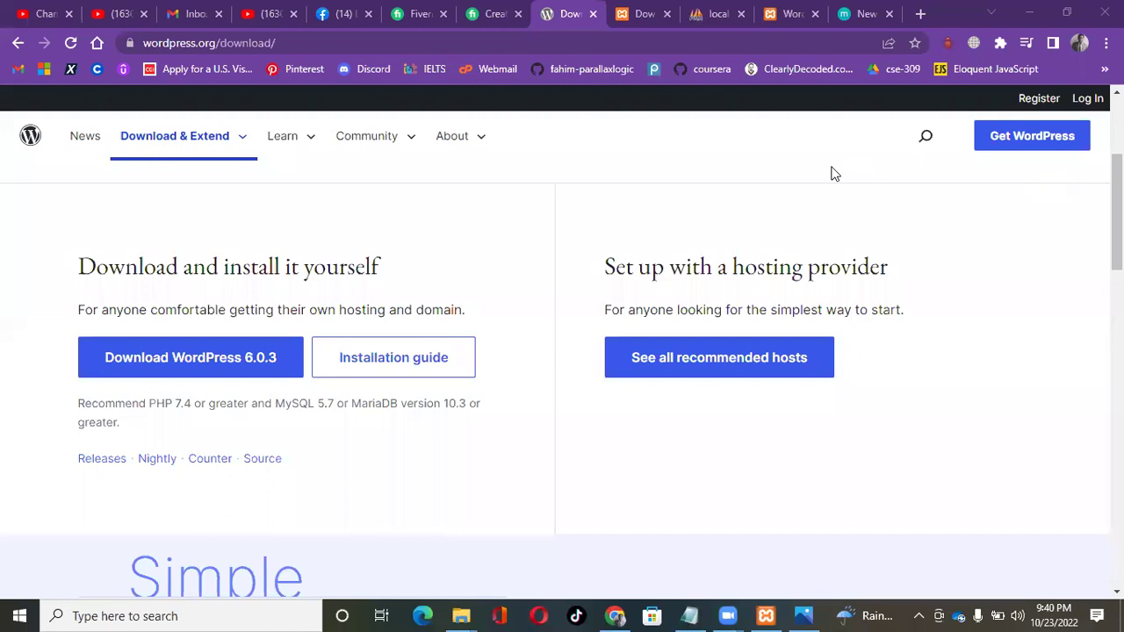
pyautogui.click(788, 13)
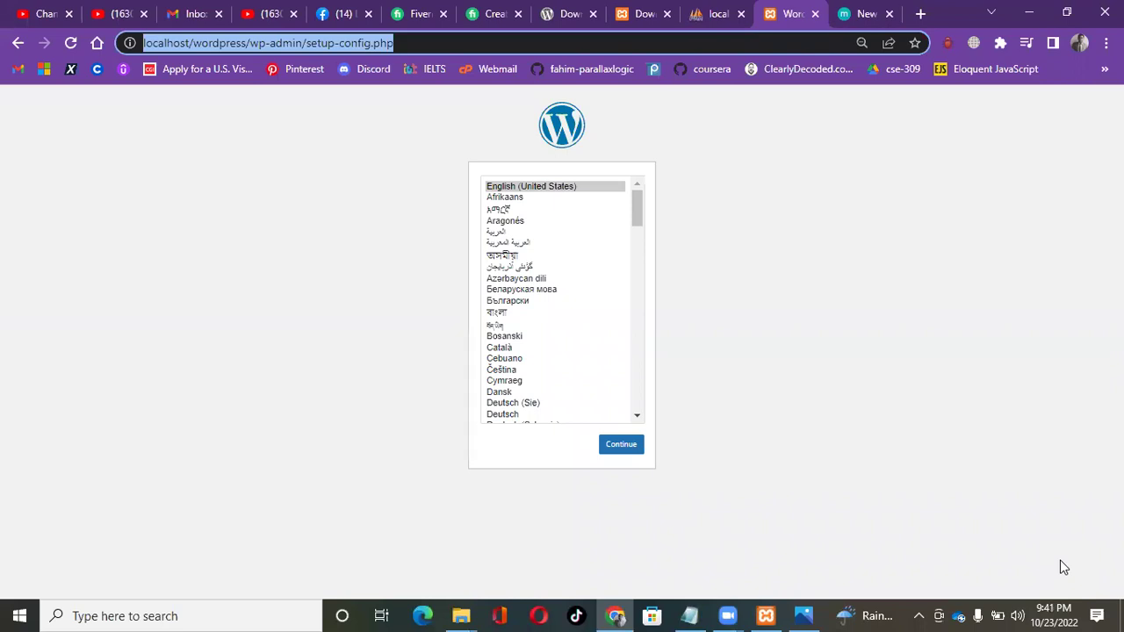
# Choose English (United States) as the installation language and continue.
pyautogui.click(577, 195)
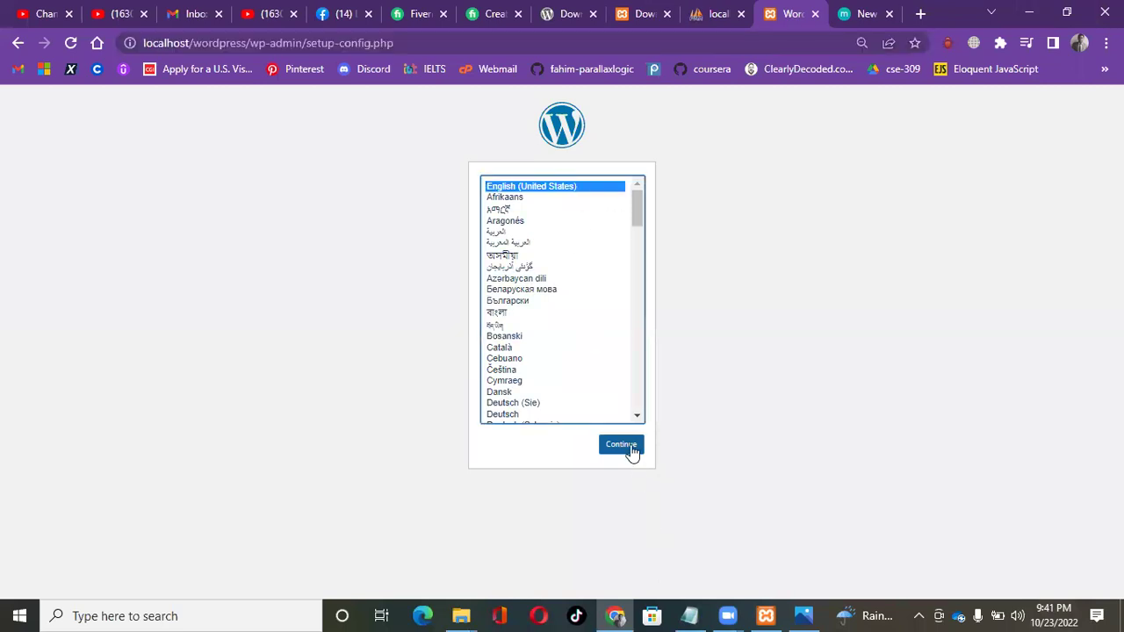
pyautogui.click(631, 446)
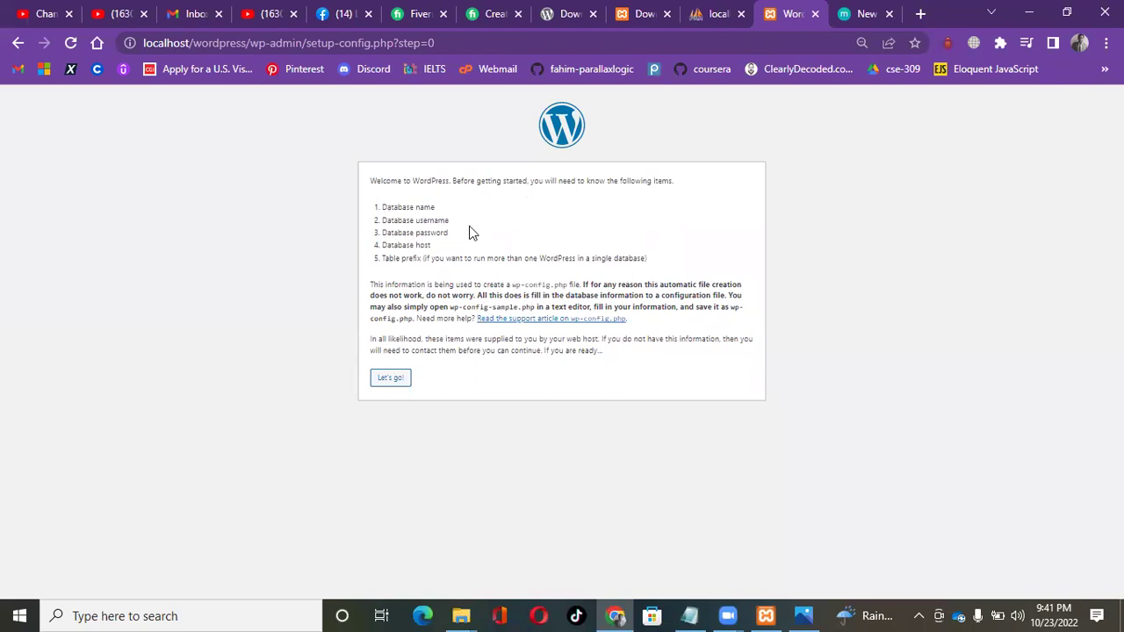
pyautogui.moveTo(383, 207); pyautogui.dragTo(481, 210)
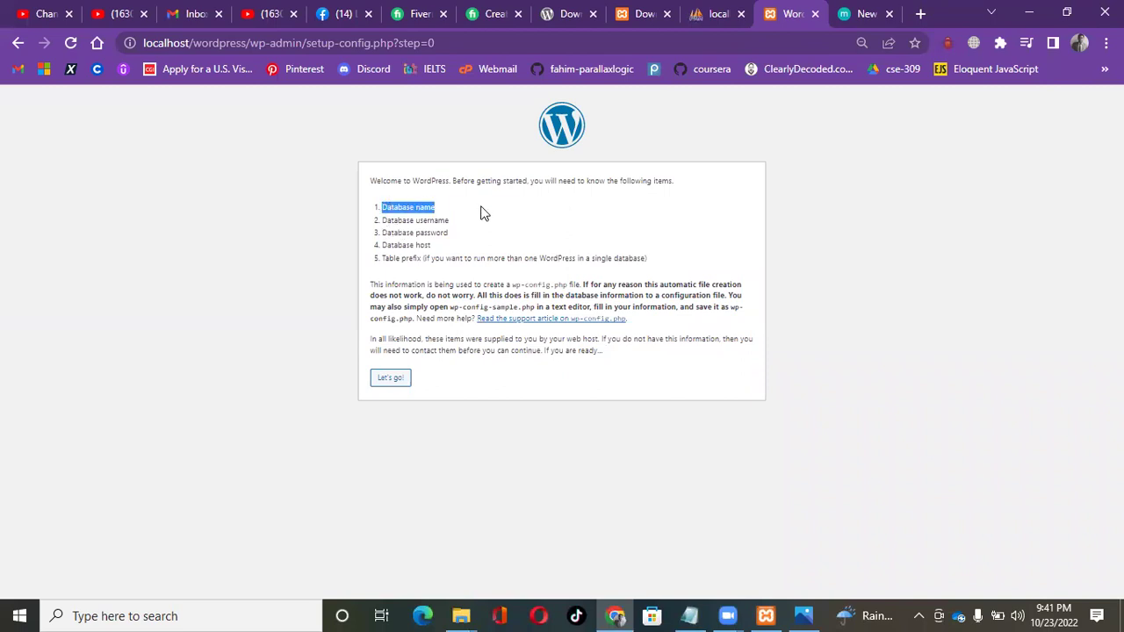
pyautogui.click(713, 13)
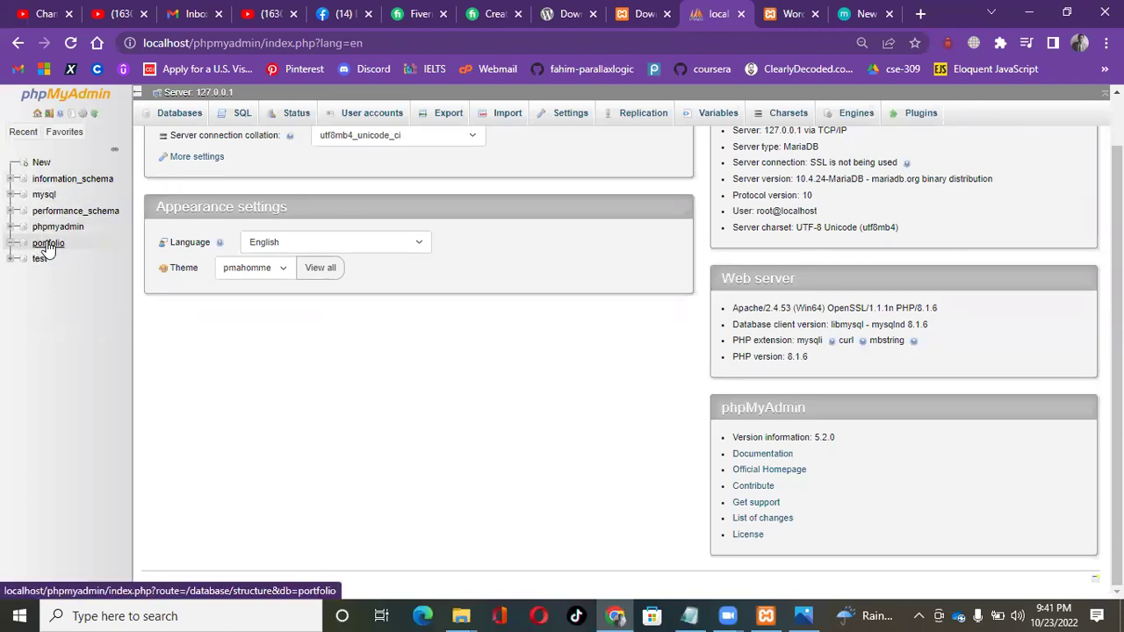
pyautogui.click(790, 14)
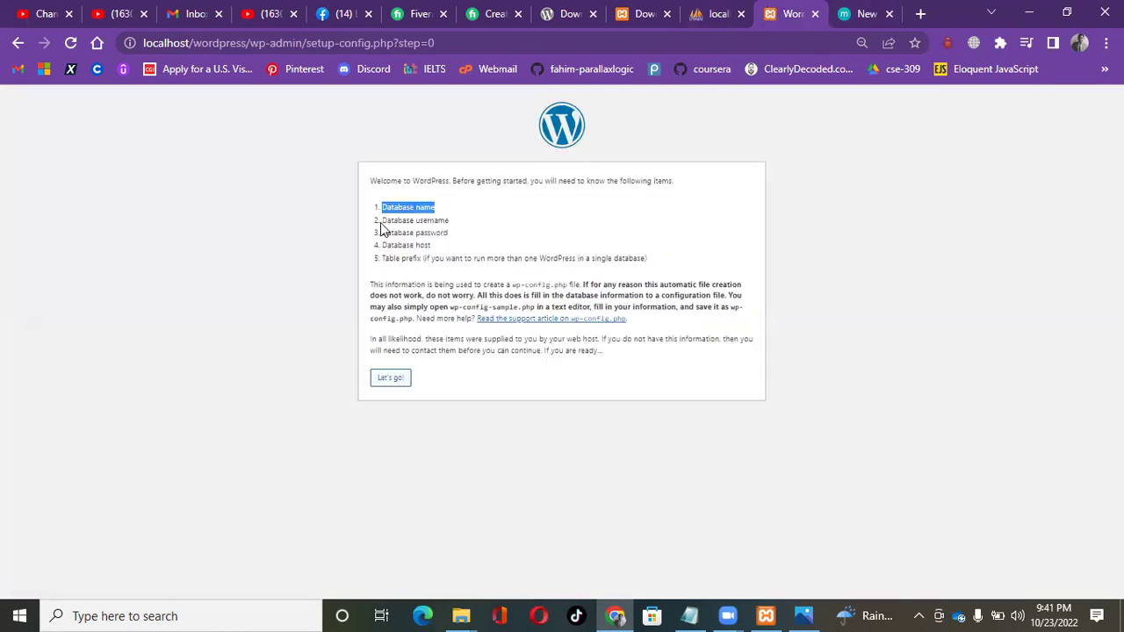
pyautogui.moveTo(381, 221); pyautogui.dragTo(465, 227)
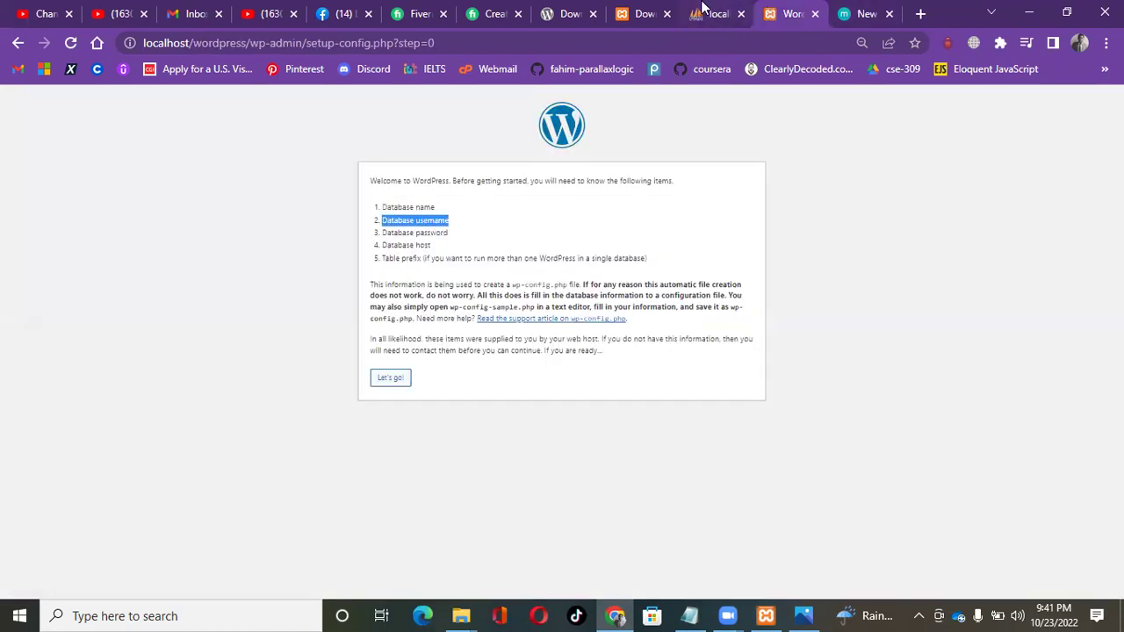
pyautogui.click(712, 14)
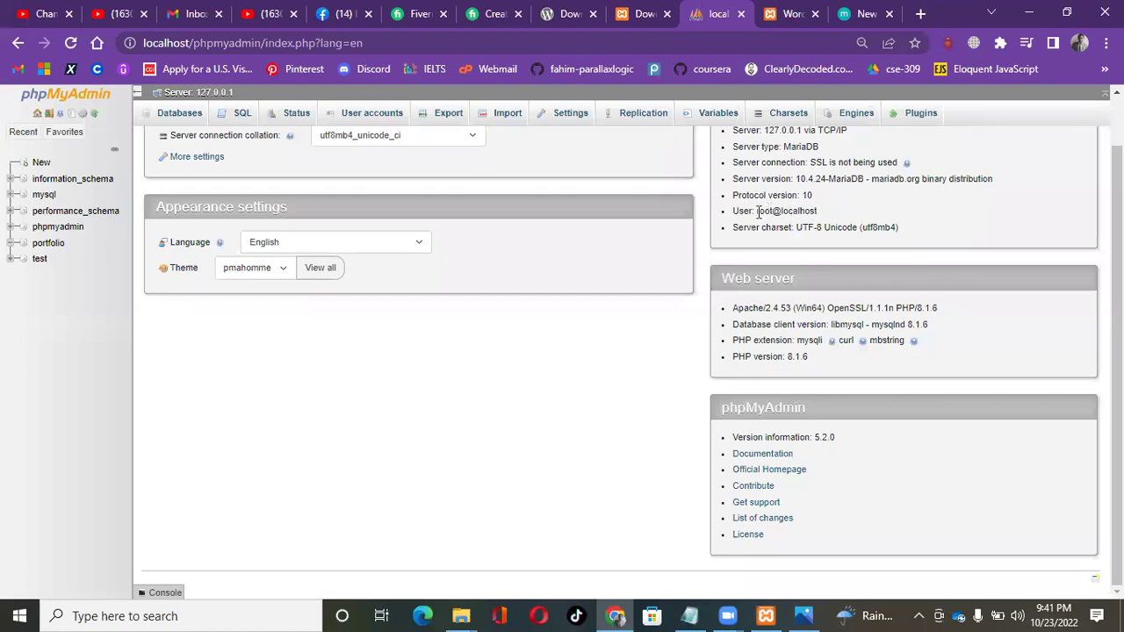
pyautogui.moveTo(758, 211); pyautogui.dragTo(773, 212)
pyautogui.click(794, 13)
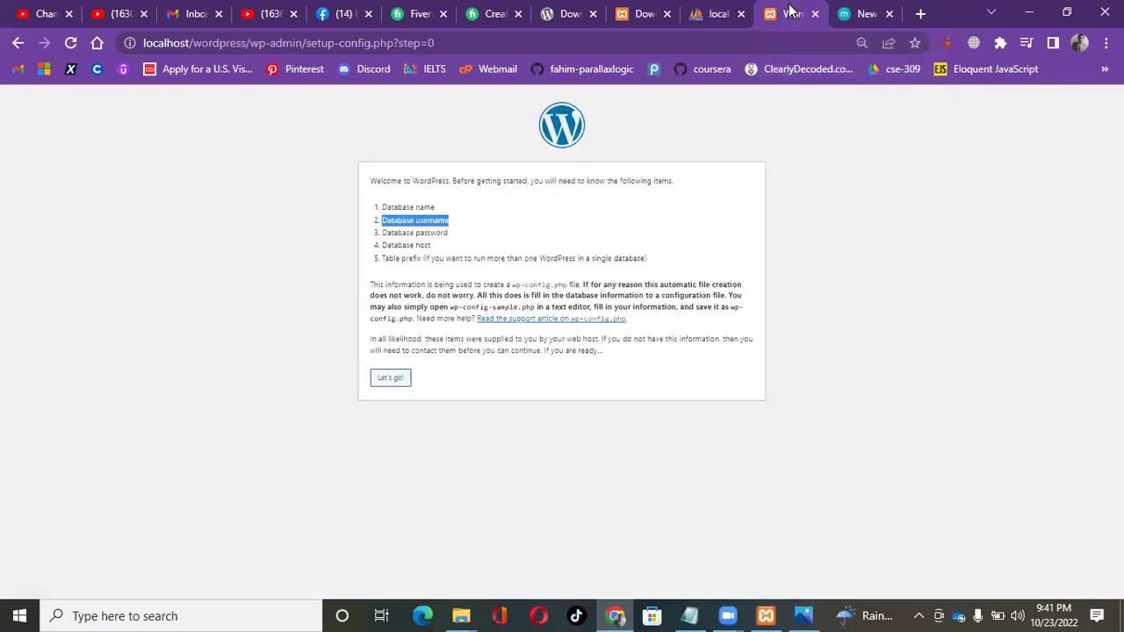
pyautogui.moveTo(386, 233); pyautogui.dragTo(456, 236)
pyautogui.moveTo(385, 245); pyautogui.dragTo(429, 246)
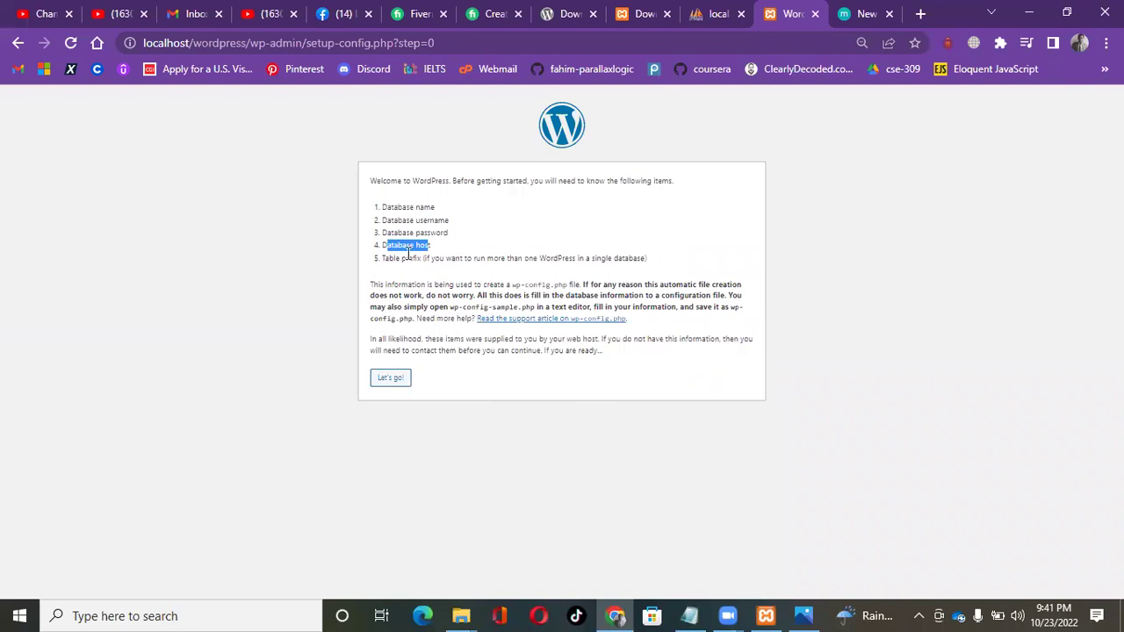
# Enter database name portfolio and username root, and clear the default password.
pyautogui.click(387, 379)
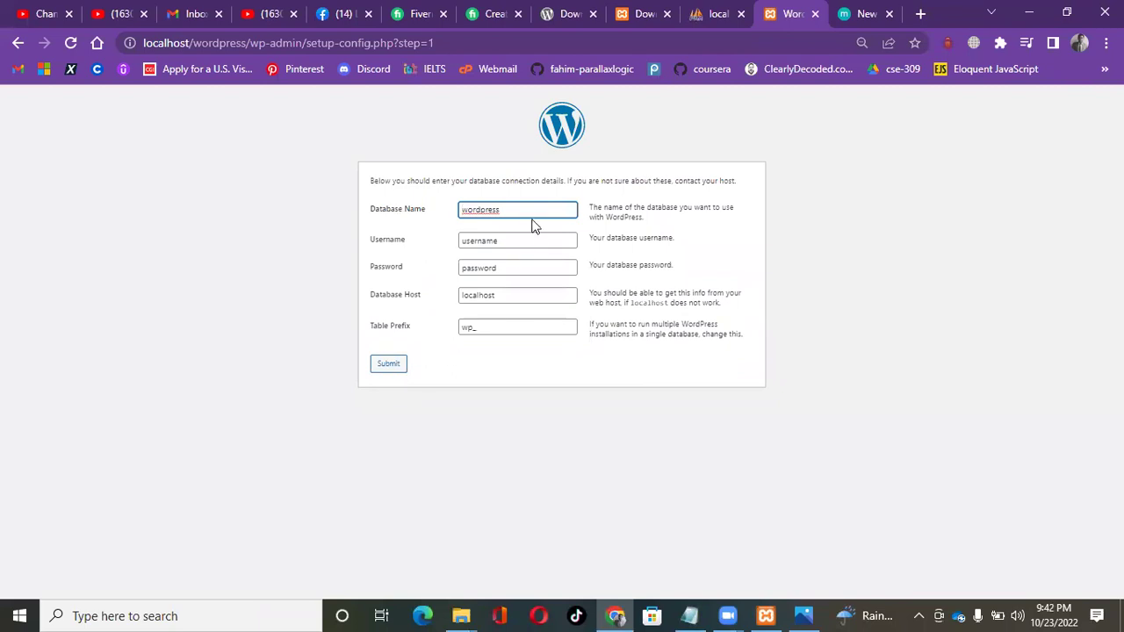
pyautogui.click(527, 211)
pyautogui.moveTo(527, 210); pyautogui.dragTo(424, 224)
pyautogui.press('BackSpace')
pyautogui.write('portfolio')
pyautogui.press('Tab')
pyautogui.press('BackSpace')
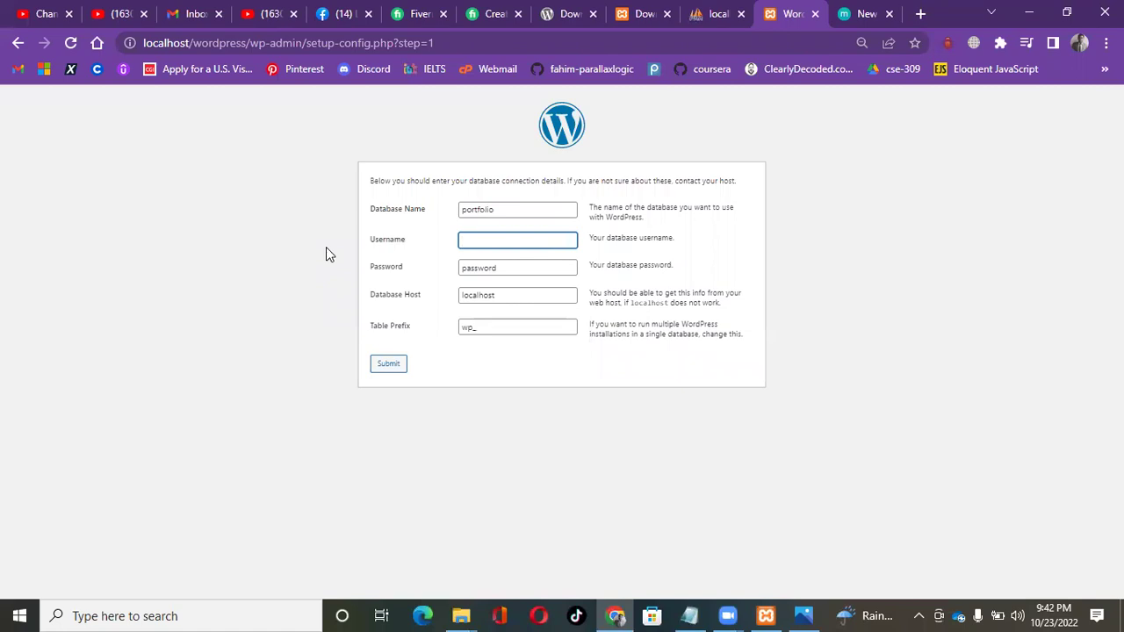
pyautogui.write('root')
pyautogui.moveTo(546, 268); pyautogui.dragTo(194, 253)
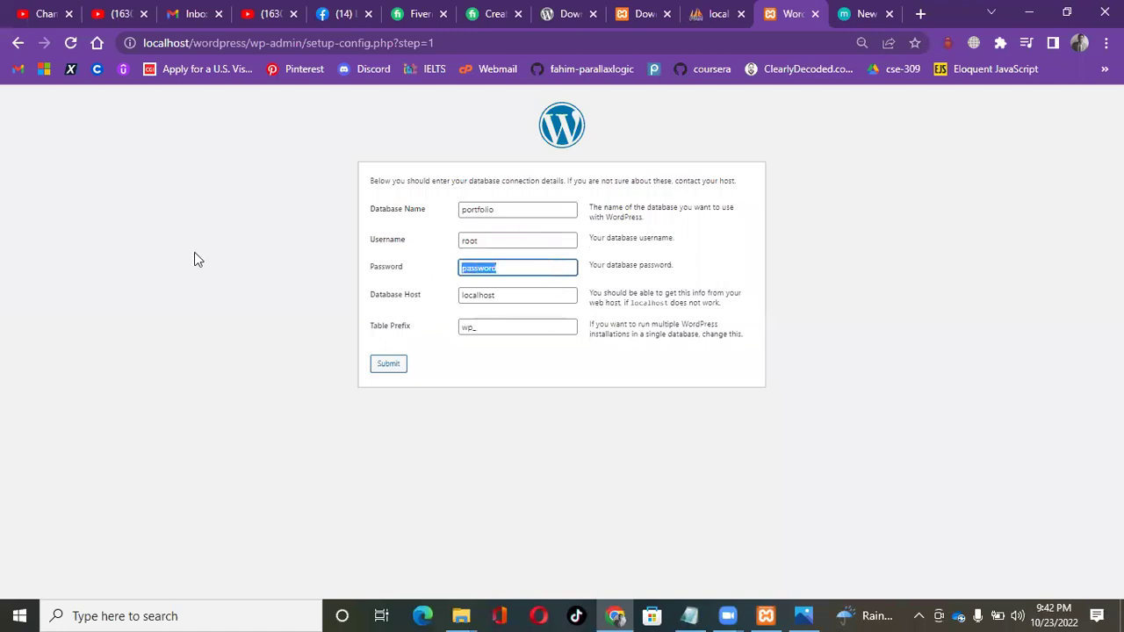
pyautogui.press('BackSpace')
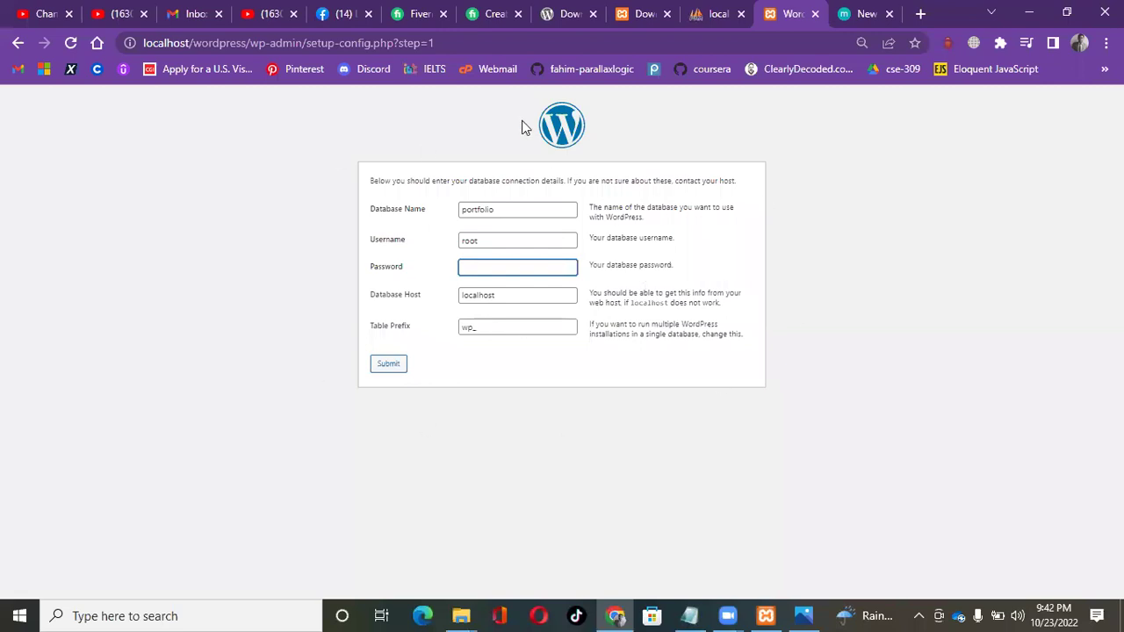
# Keep host localhost and table prefix wp_, then submit the connection details.
pyautogui.click(500, 240)
pyautogui.doubleClick(501, 240)
pyautogui.click(501, 240)
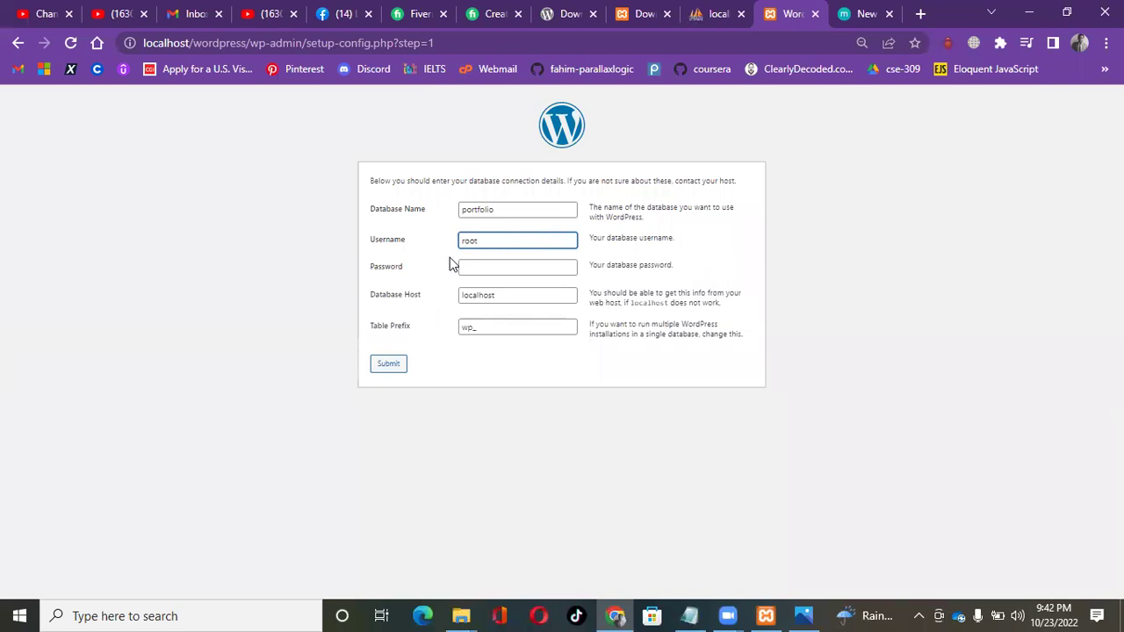
pyautogui.click(516, 270)
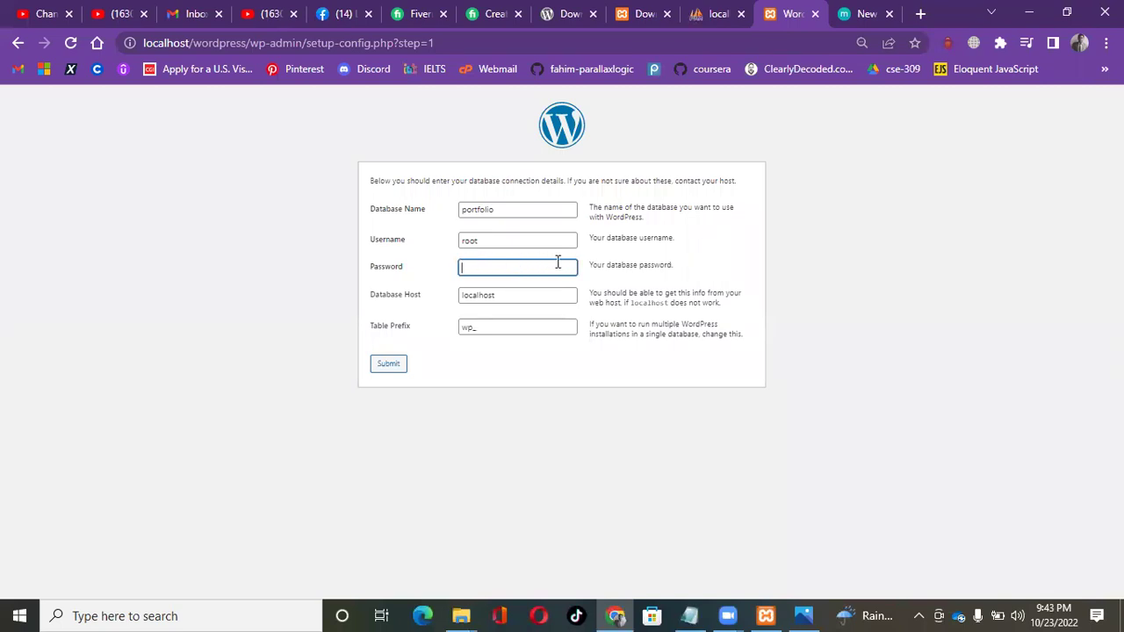
pyautogui.click(475, 302)
pyautogui.doubleClick(474, 302)
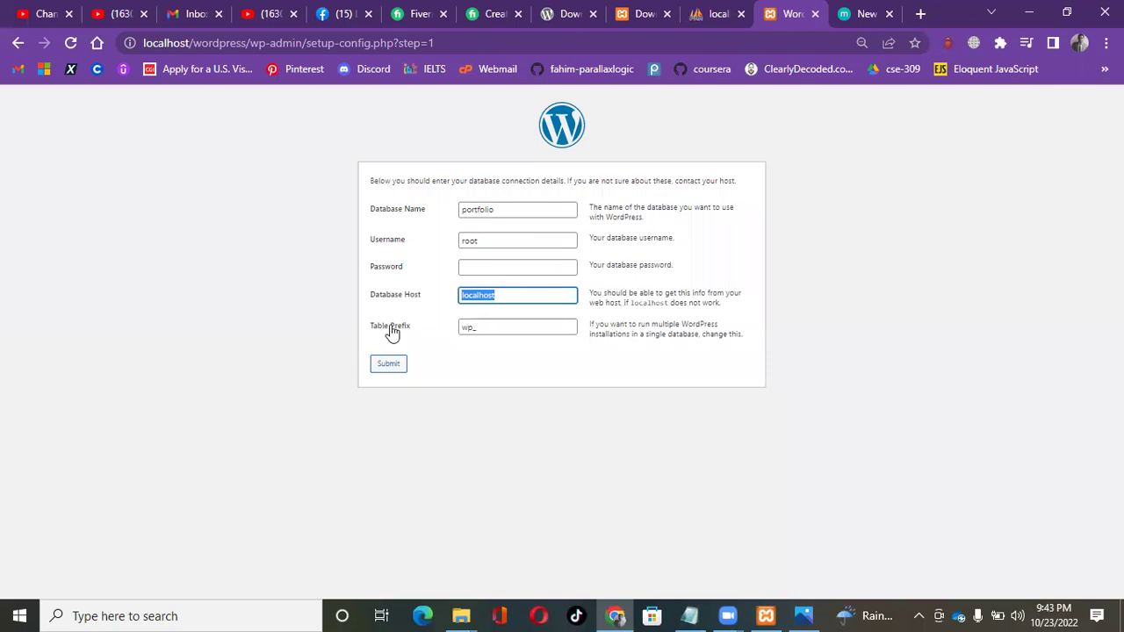
pyautogui.doubleClick(482, 332)
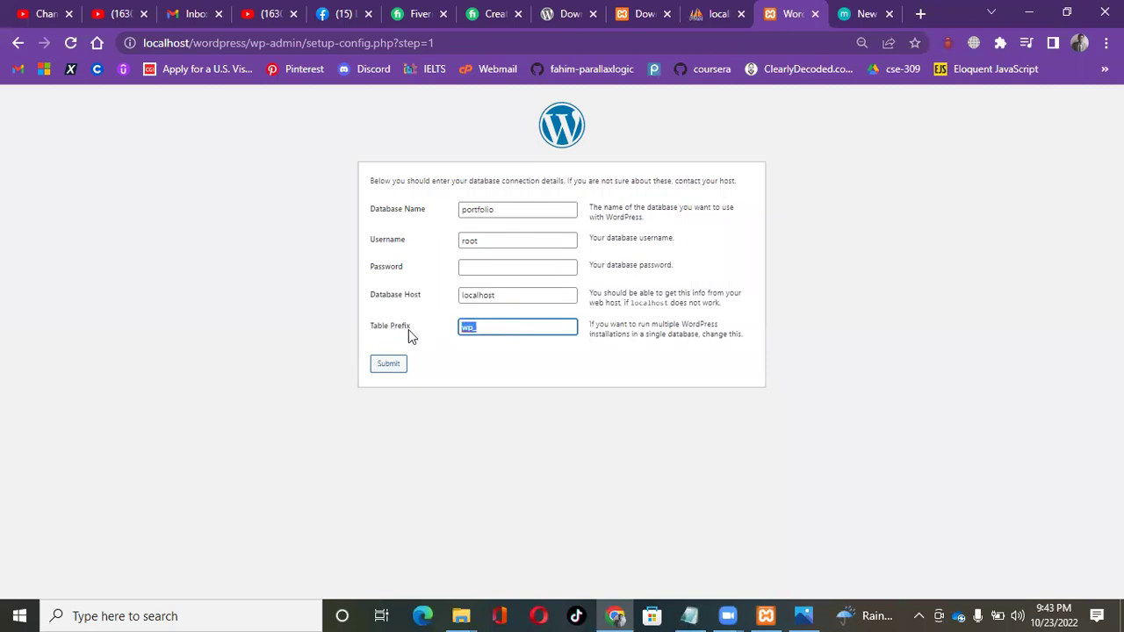
pyautogui.click(498, 329)
pyautogui.click(384, 369)
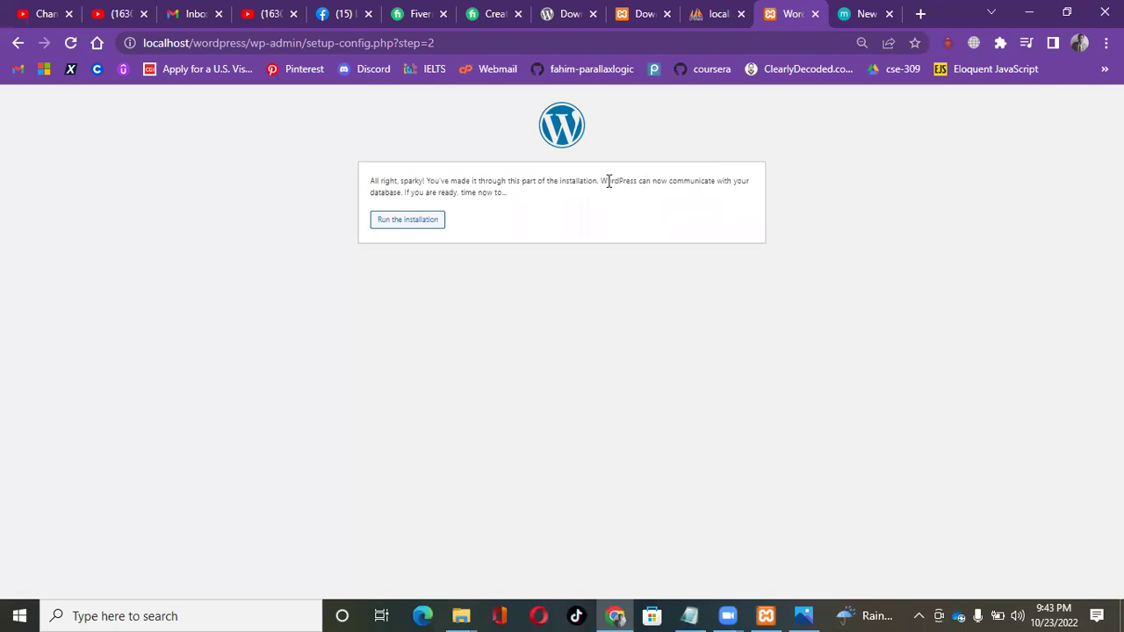
# Run the installation from the database-connection confirmation page.
pyautogui.moveTo(602, 181); pyautogui.dragTo(403, 199)
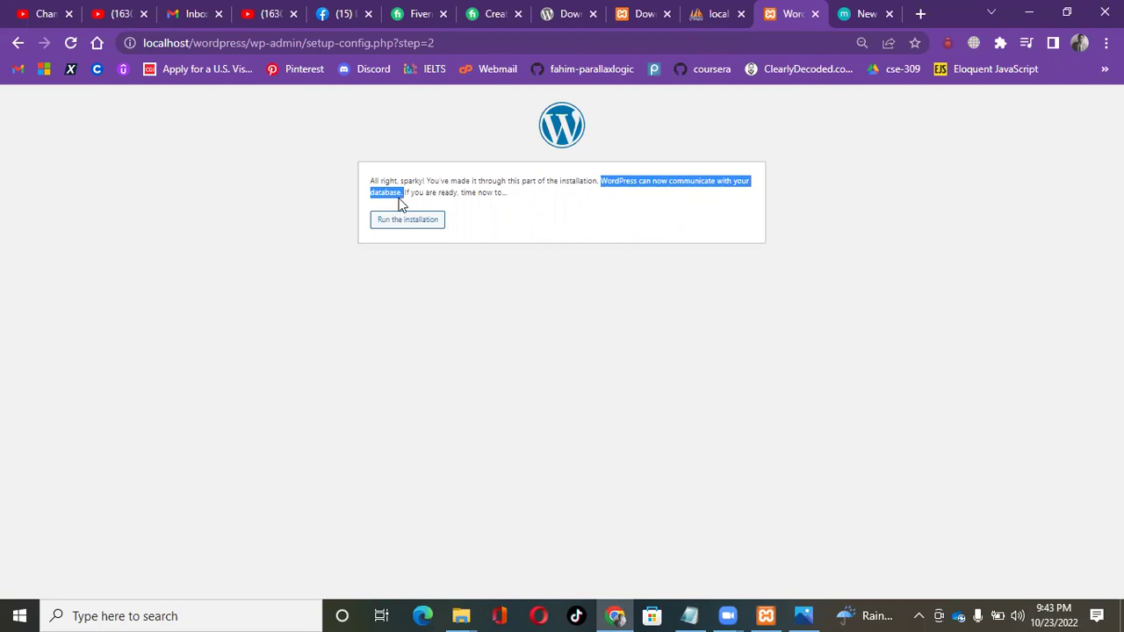
pyautogui.click(506, 194)
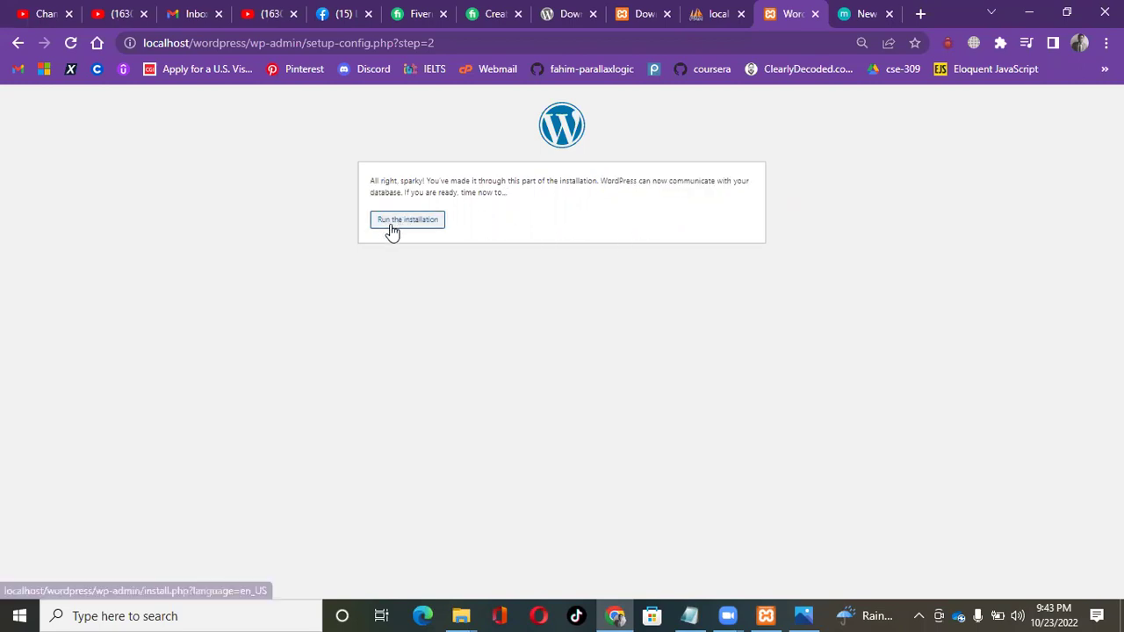
pyautogui.click(403, 222)
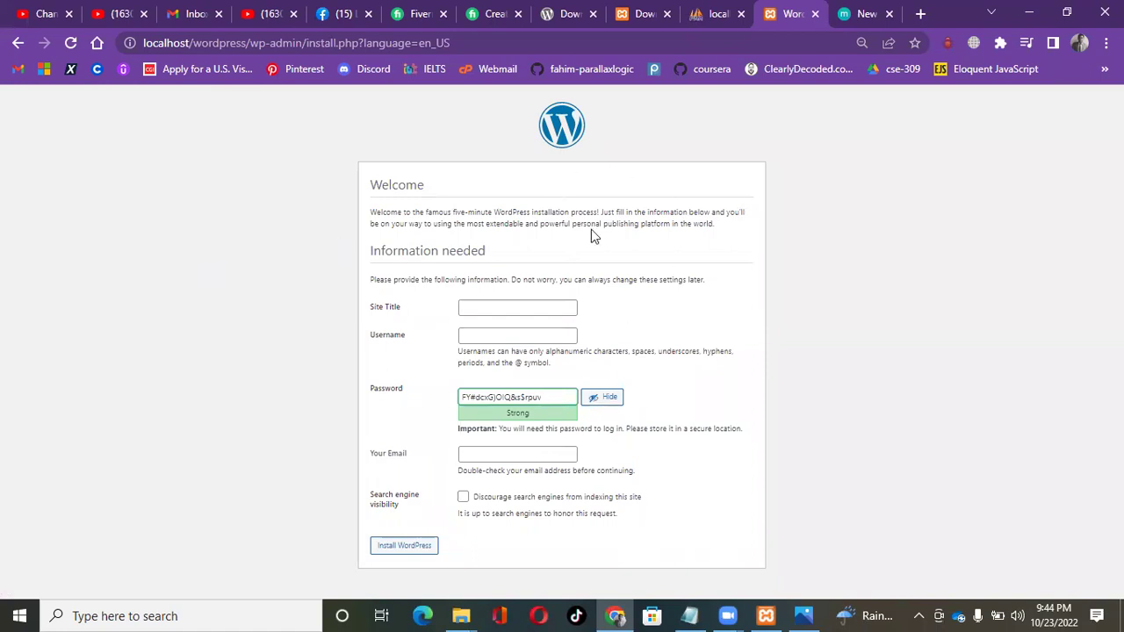
# Enter site title Fahim and administrator username admin.
pyautogui.click(529, 311)
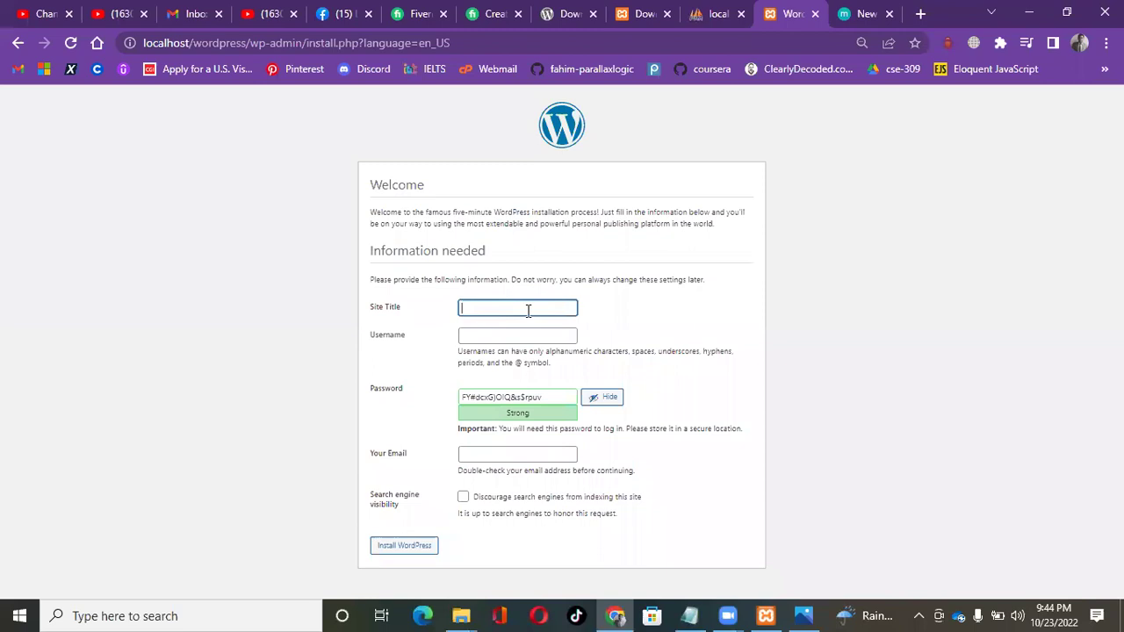
pyautogui.write('Fahim')
pyautogui.click(522, 334)
pyautogui.write('ad')
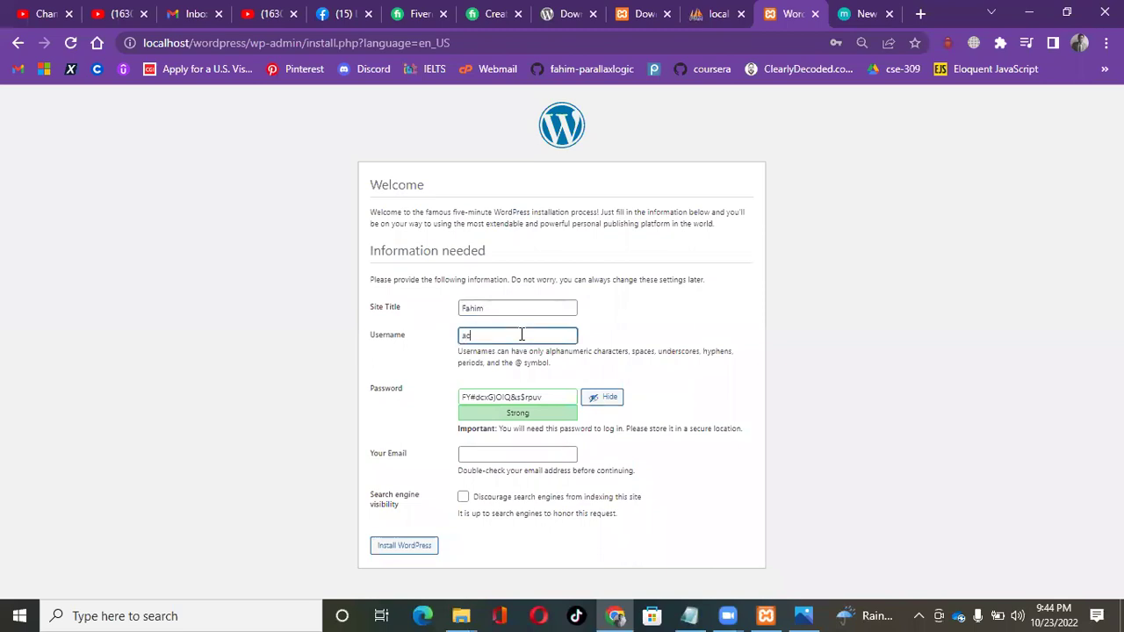
pyautogui.write('min')
# Delete the pre-generated password from the Password field.
pyautogui.moveTo(554, 401); pyautogui.dragTo(442, 401)
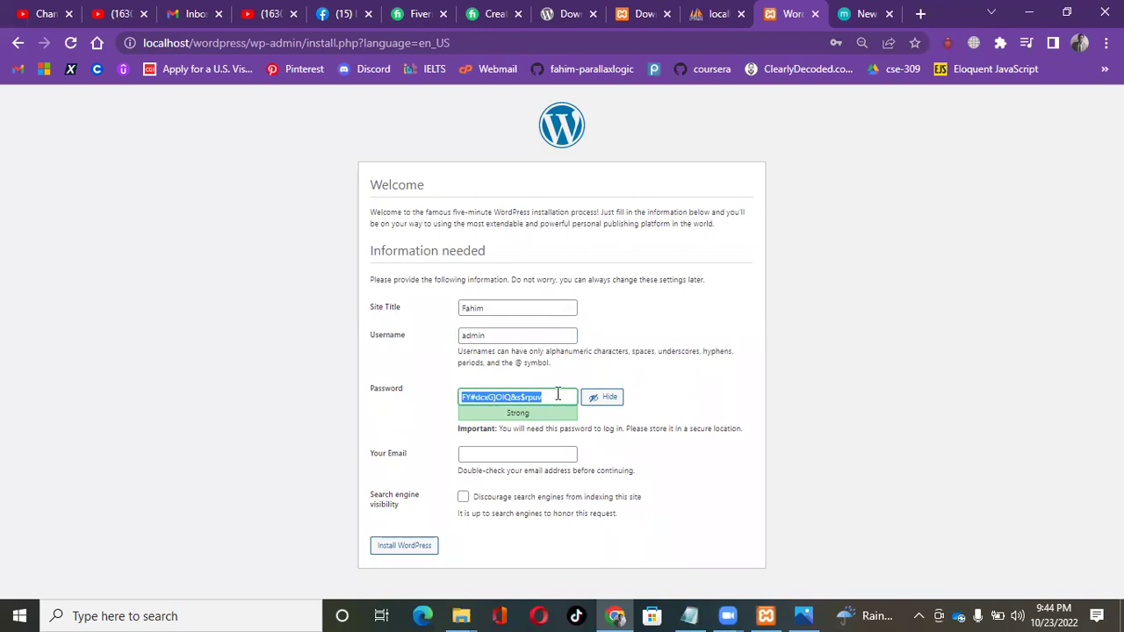
pyautogui.rightClick(497, 396)
pyautogui.click(710, 396)
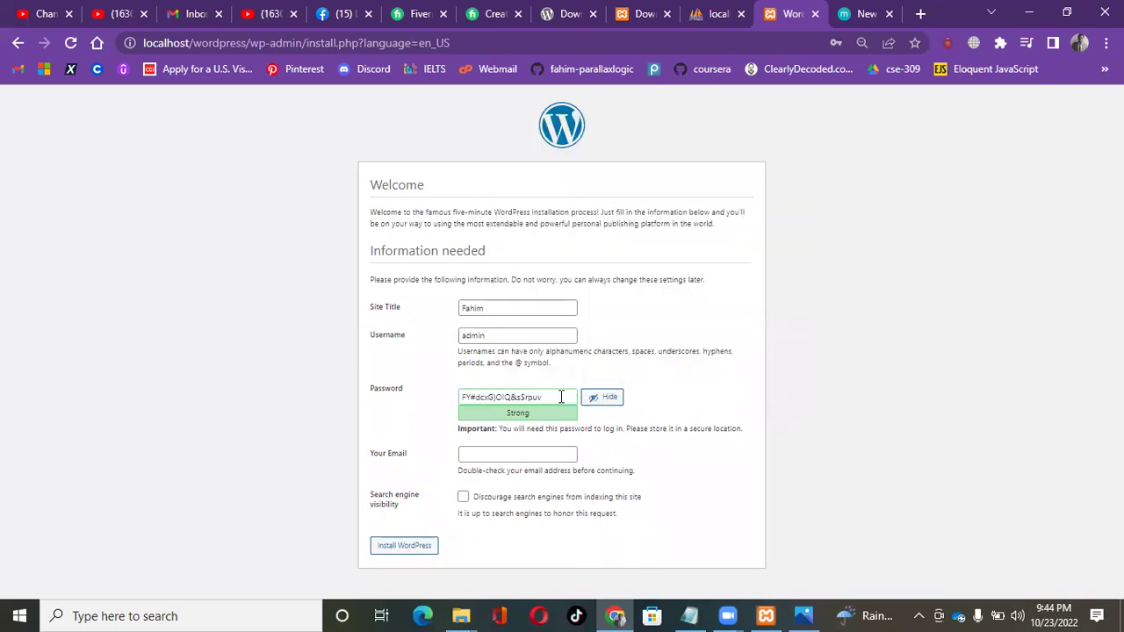
pyautogui.moveTo(561, 397); pyautogui.dragTo(384, 404)
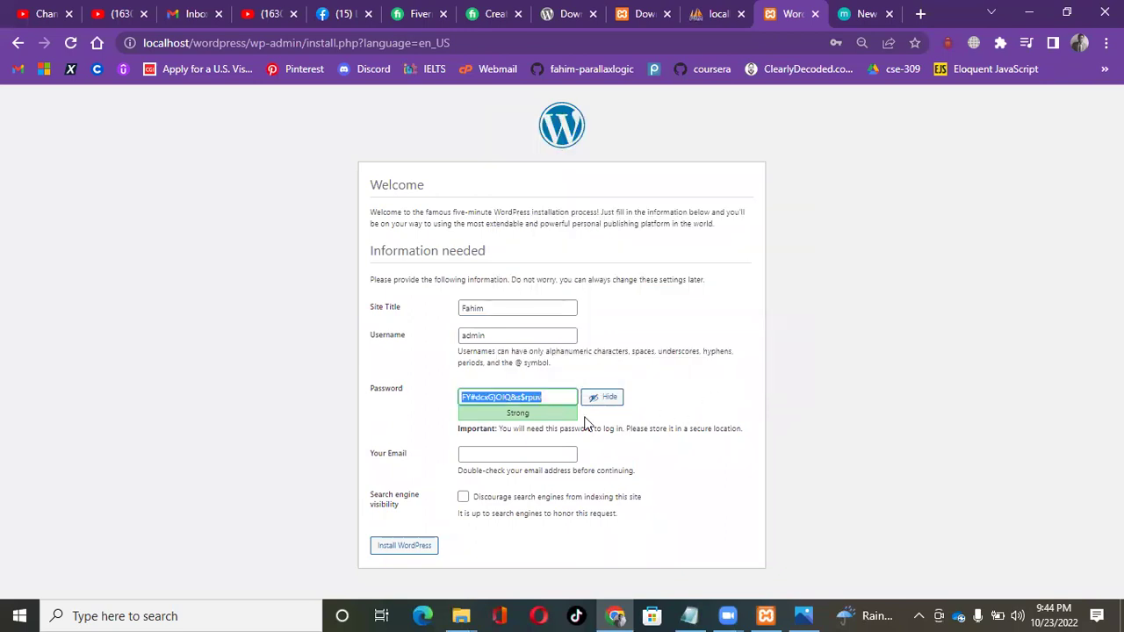
pyautogui.press('BackSpace')
pyautogui.moveTo(501, 430); pyautogui.dragTo(595, 433)
pyautogui.moveTo(617, 432); pyautogui.dragTo(742, 431)
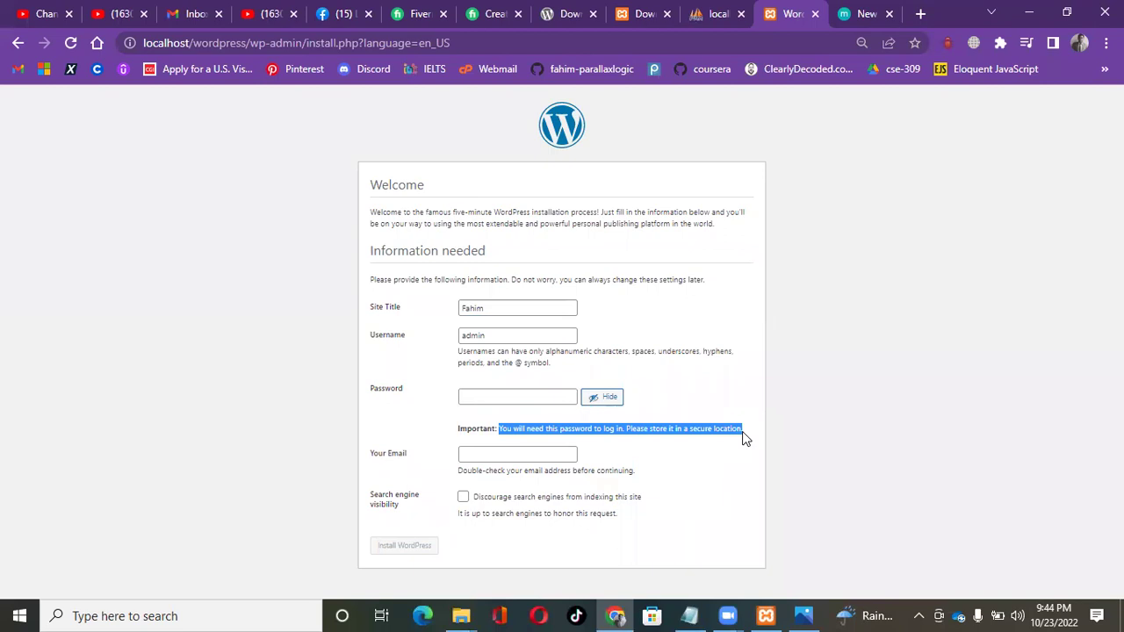
# Type a custom administrator password in the empty Password field.
pyautogui.click(501, 397)
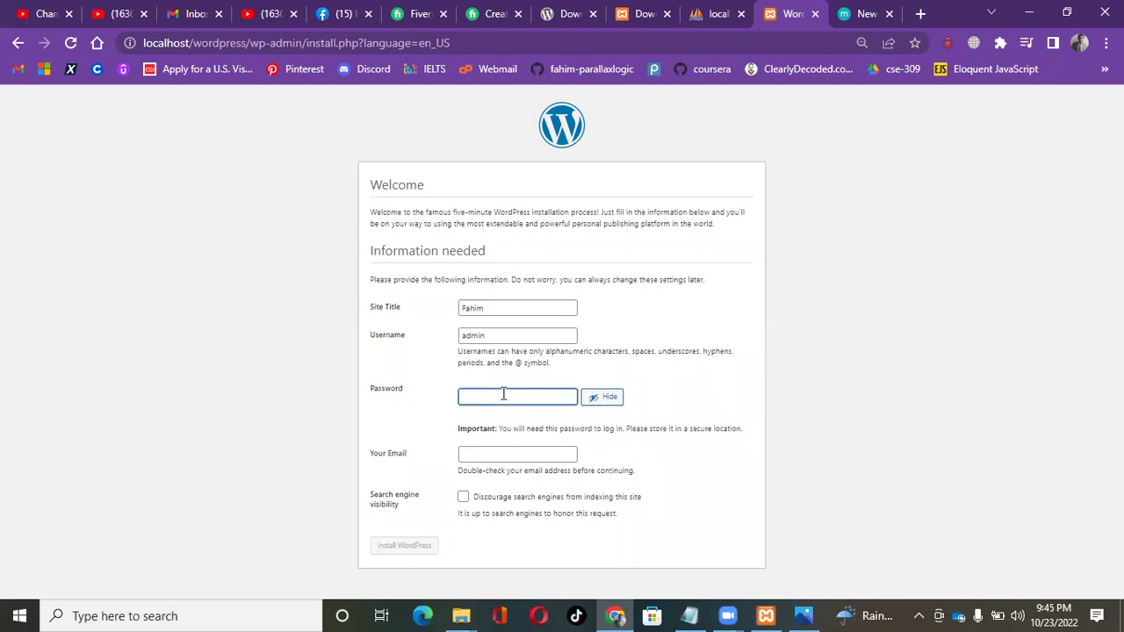
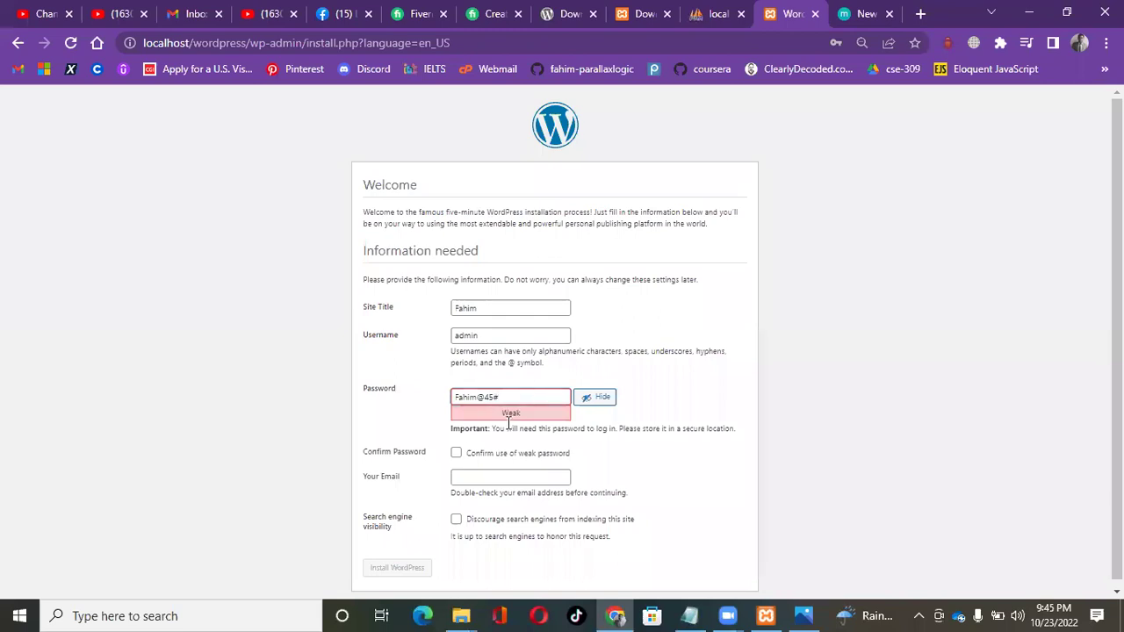
pyautogui.click(454, 397)
pyautogui.write('@')
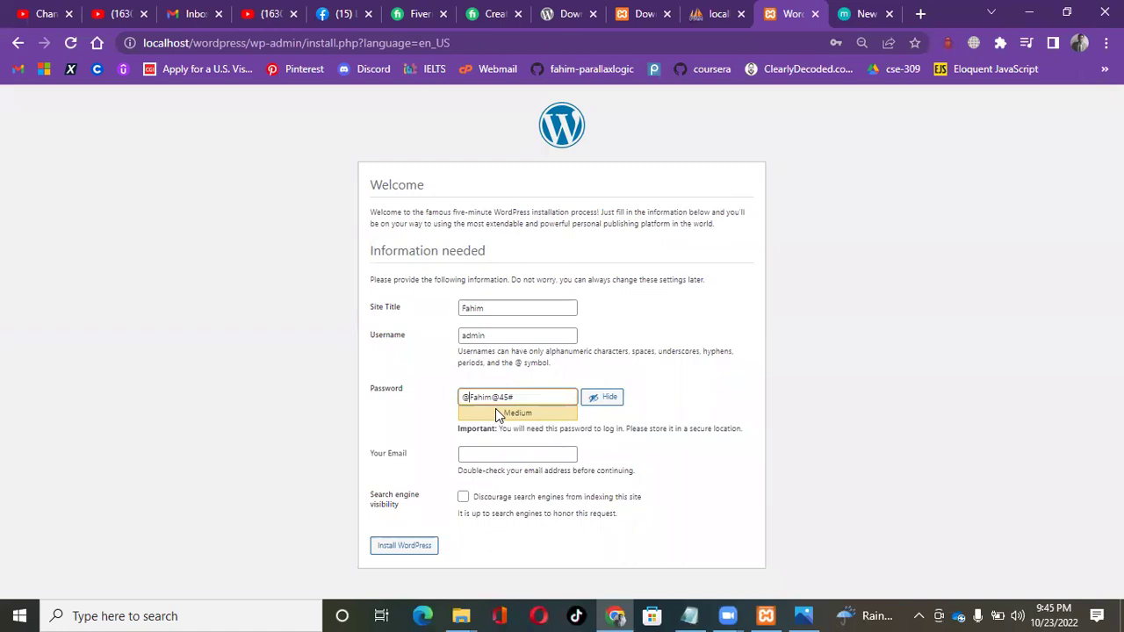
pyautogui.press('BackSpace')
# Add extra symbols until the password rates Medium, then select it.
pyautogui.scroll(-1, 527, 394)
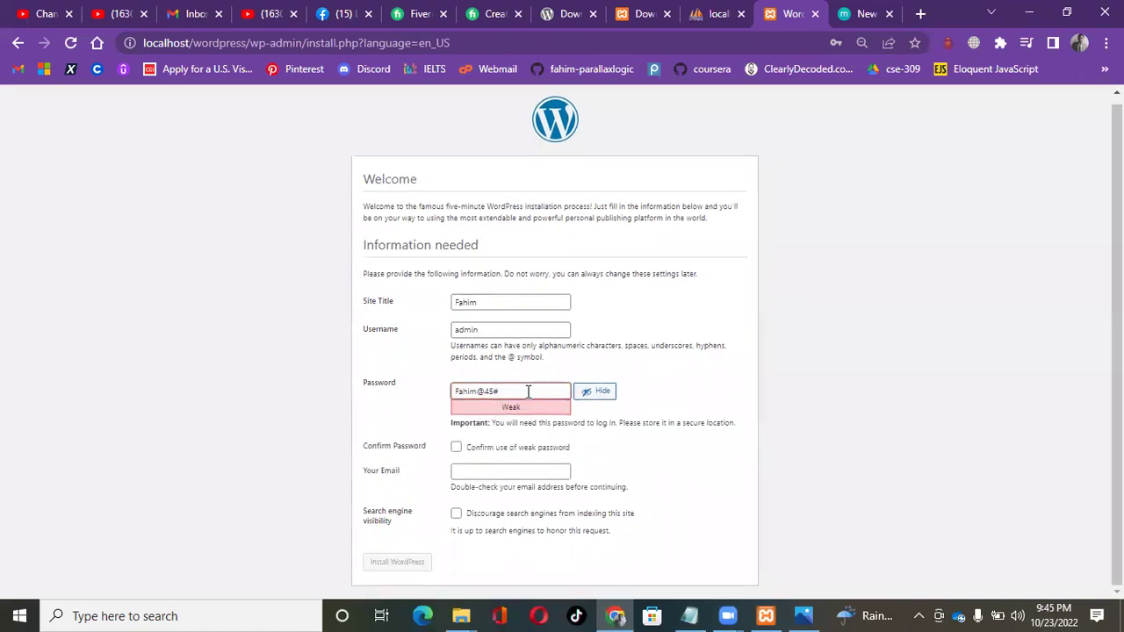
pyautogui.doubleClick(525, 409)
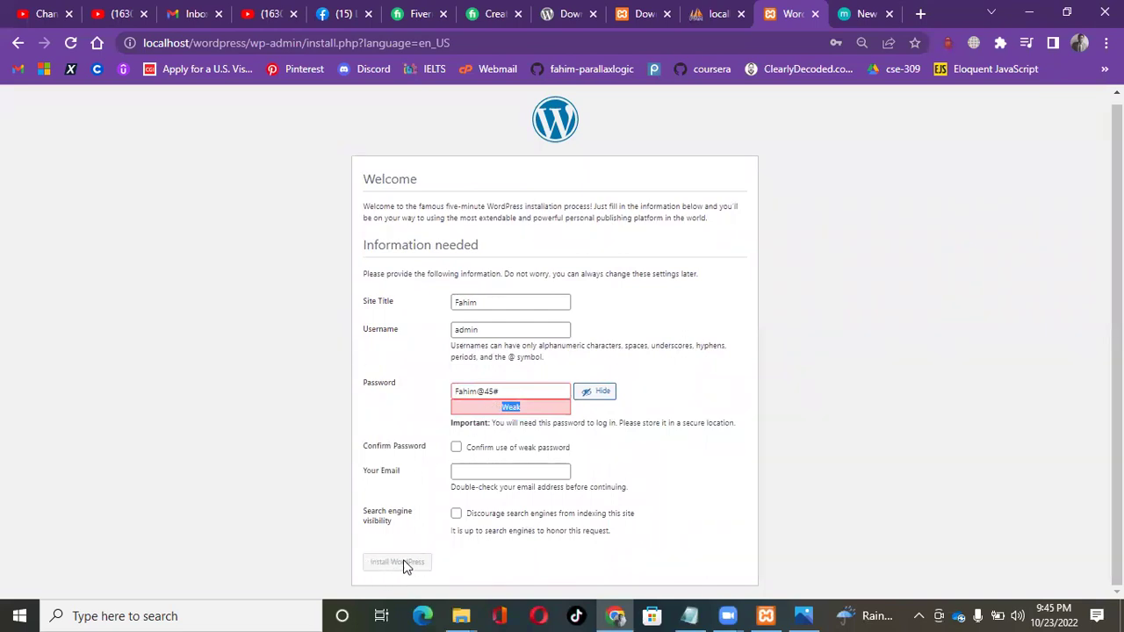
pyautogui.click(452, 388)
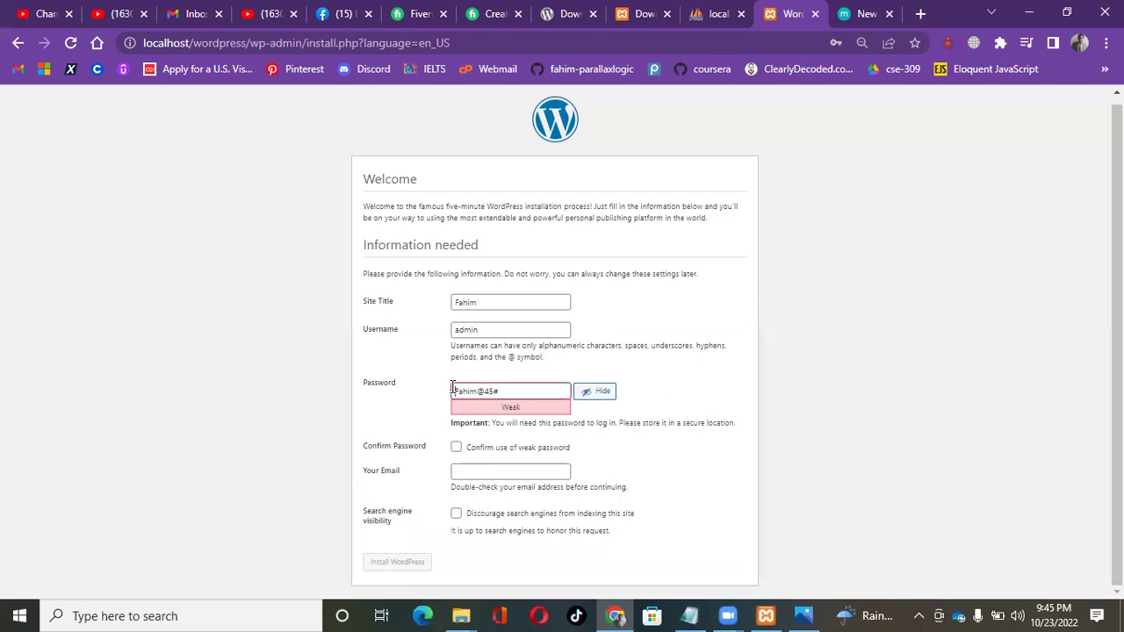
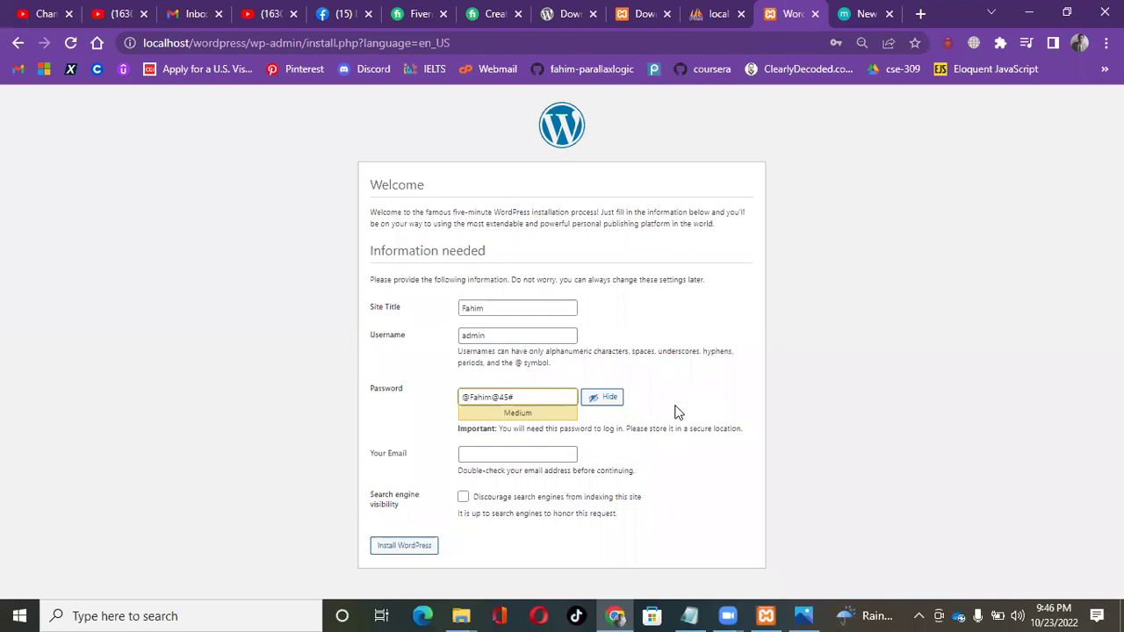
pyautogui.click(542, 394)
pyautogui.moveTo(543, 395); pyautogui.dragTo(421, 400)
# Paste the new password over the old first line in the Zoom Link notes, save, and close Notepad.
pyautogui.click(689, 615)
pyautogui.moveTo(233, 85); pyautogui.dragTo(3, 70)
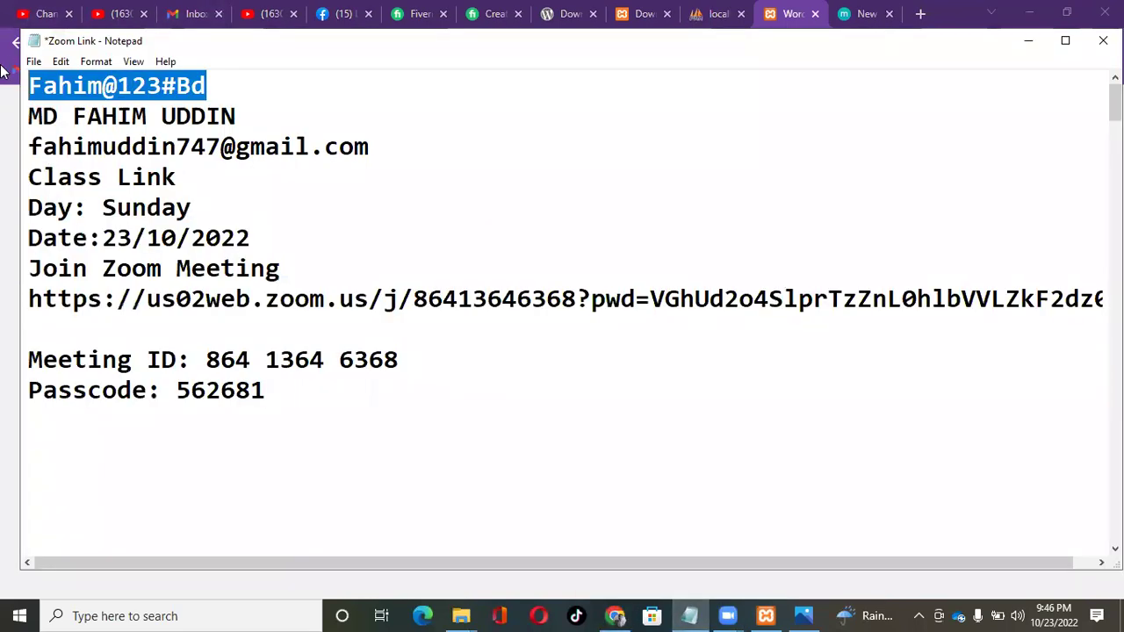
pyautogui.hotkey('ctrl', 'v')
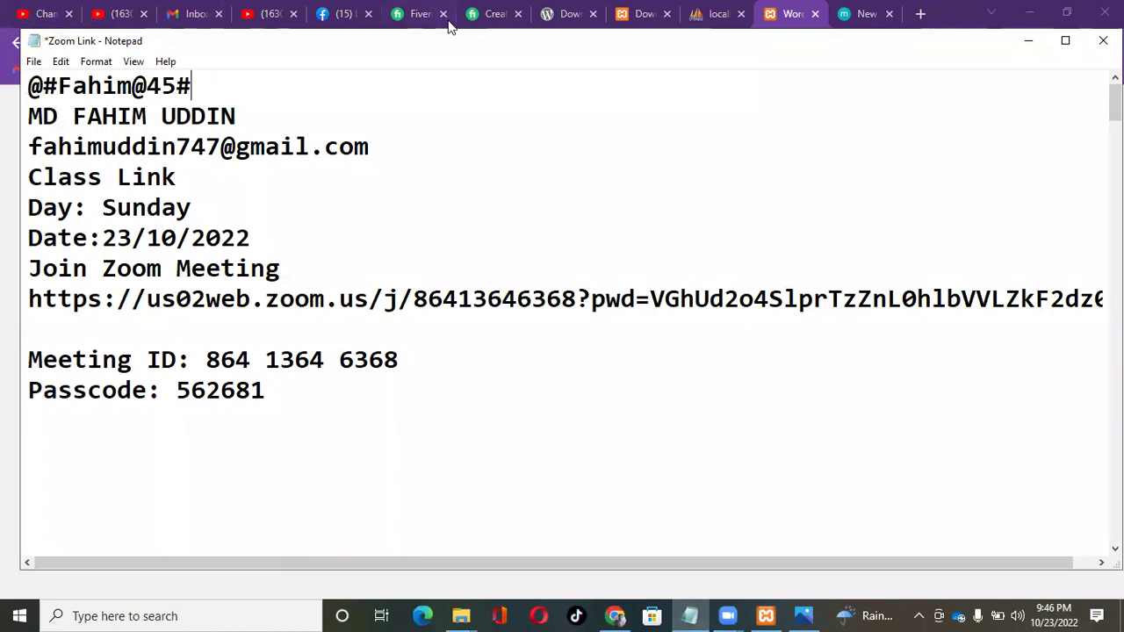
pyautogui.click(34, 63)
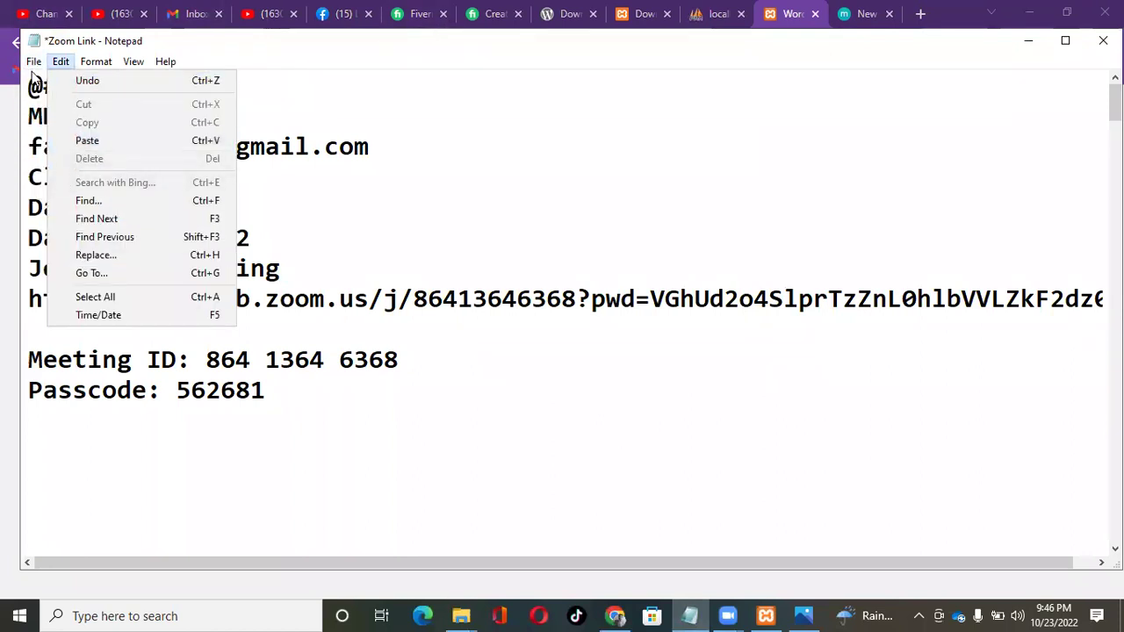
pyautogui.click(63, 129)
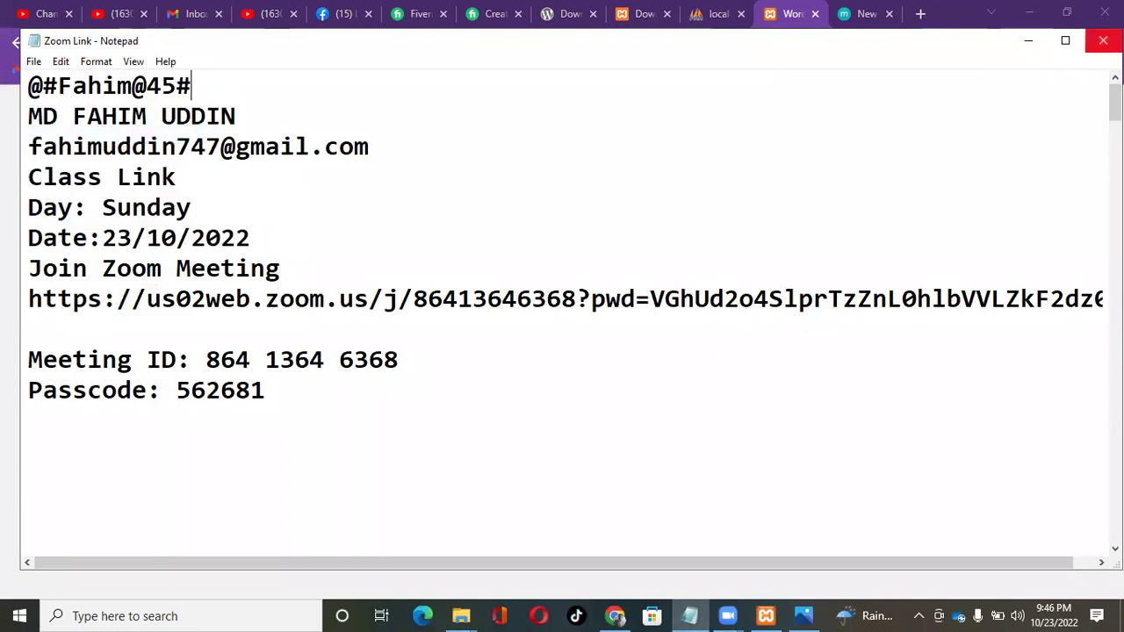
pyautogui.click(1103, 40)
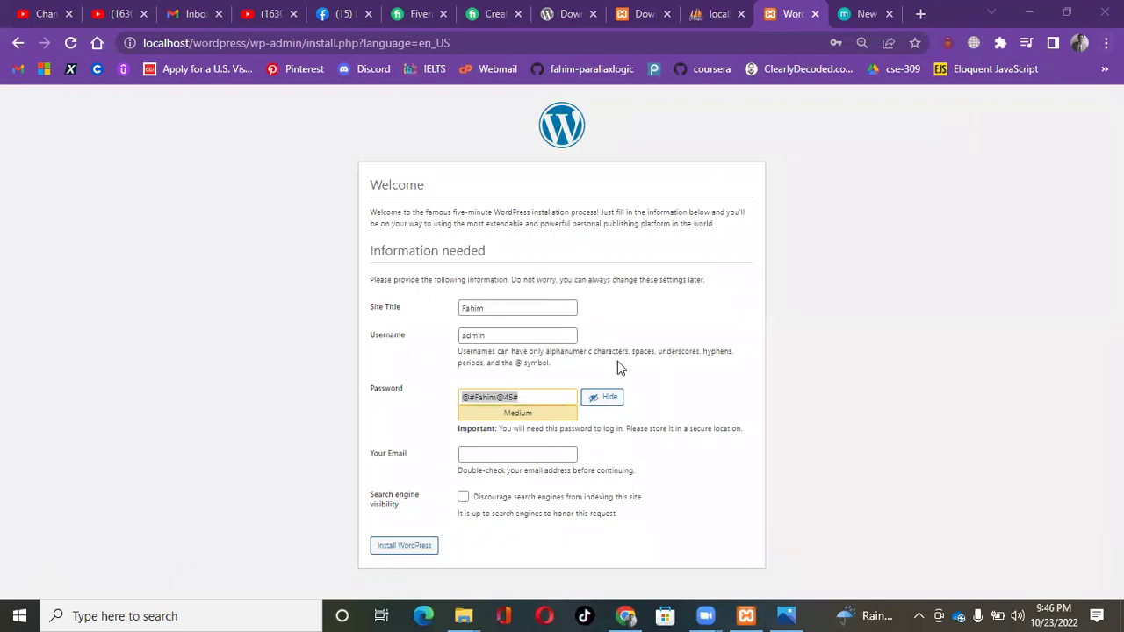
# Enter the administrator's e-mail address, leaving search engine indexing allowed.
pyautogui.click(691, 388)
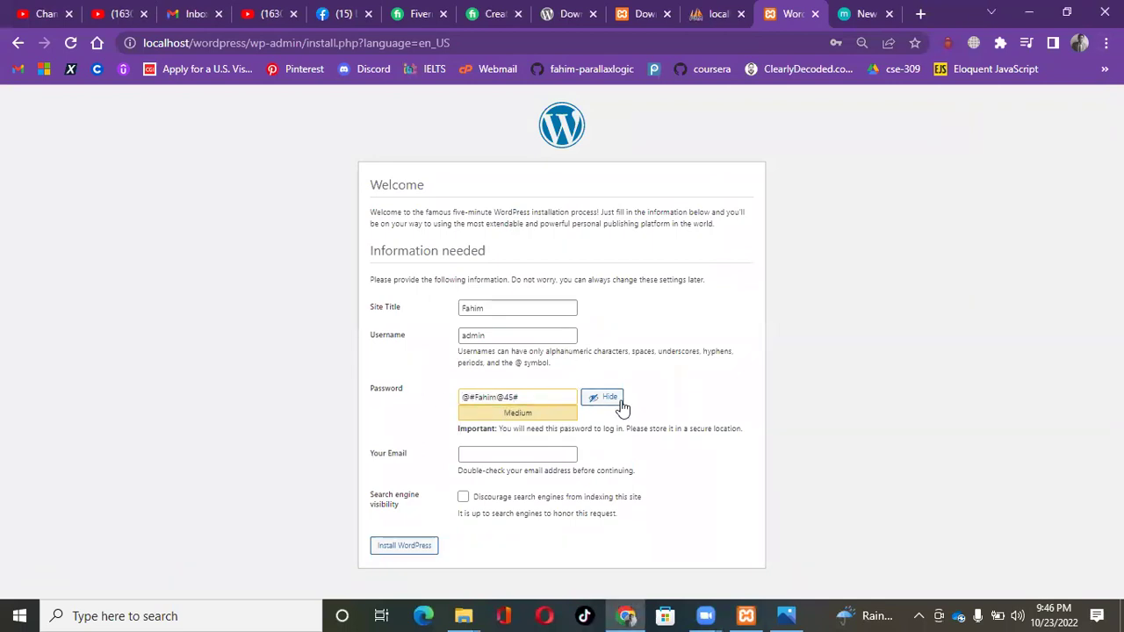
pyautogui.click(599, 406)
pyautogui.click(597, 402)
pyautogui.click(499, 452)
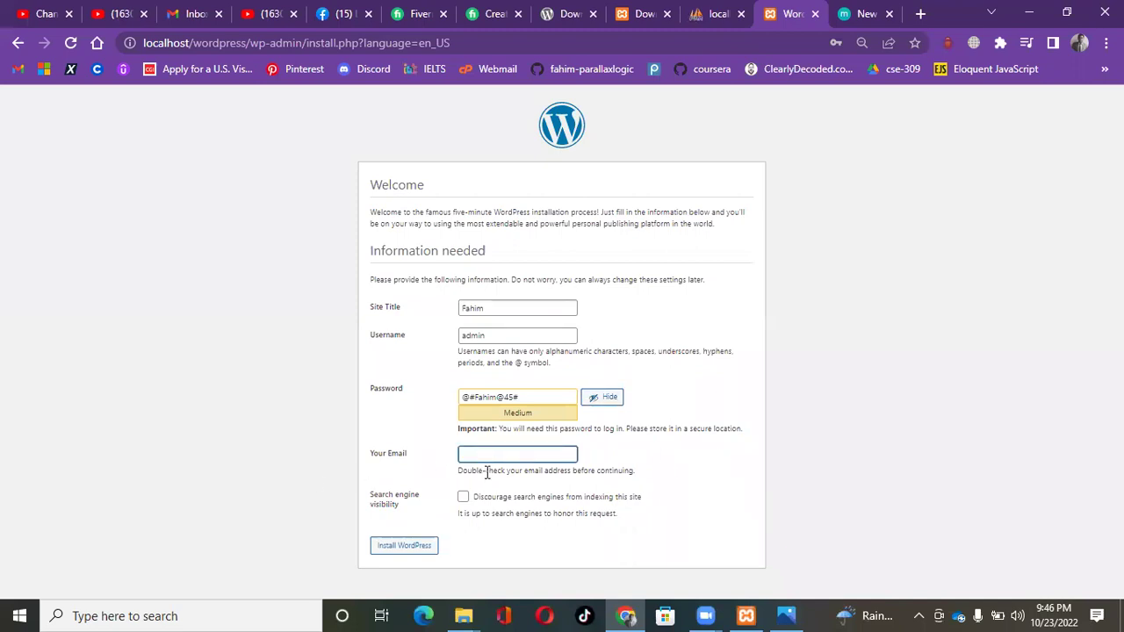
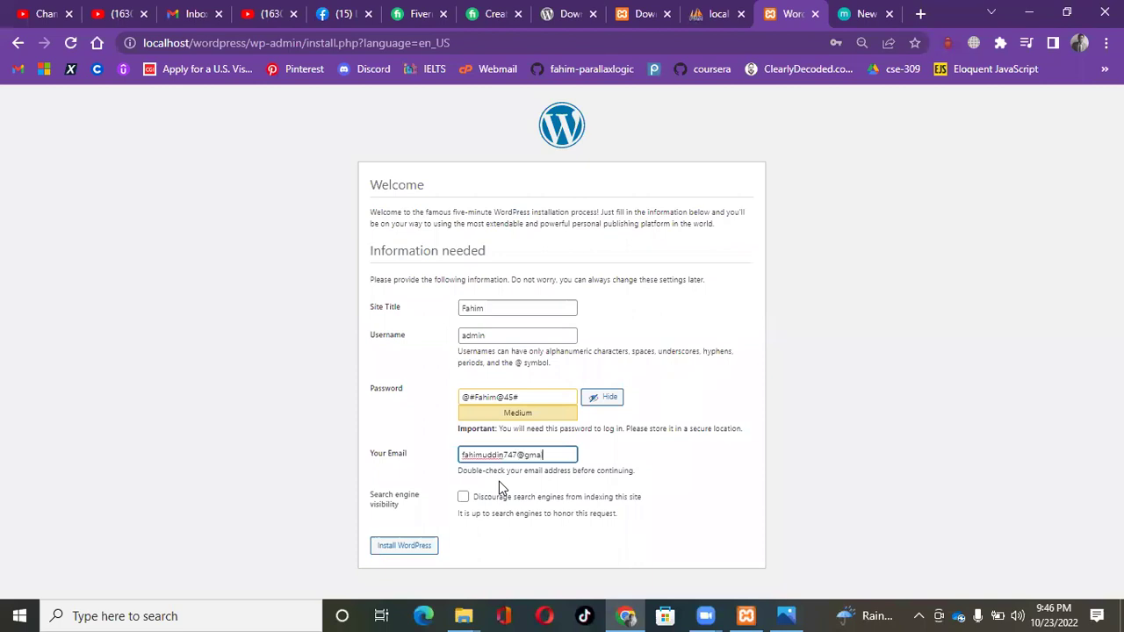
pyautogui.click(645, 455)
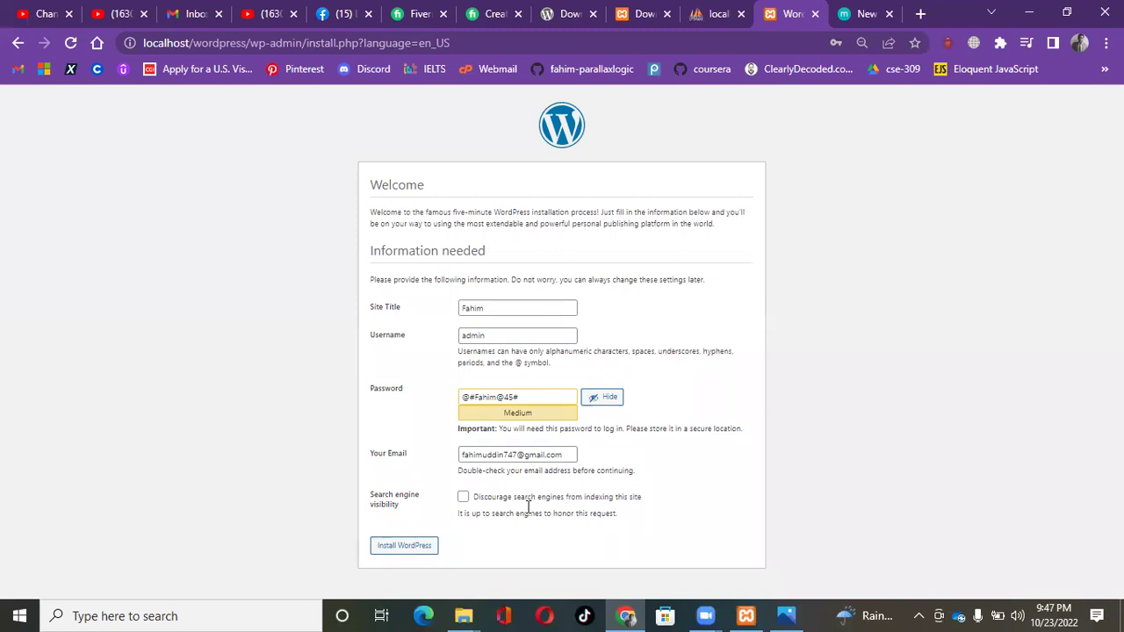
pyautogui.click(463, 498)
pyautogui.click(462, 497)
pyautogui.moveTo(371, 502); pyautogui.dragTo(419, 513)
pyautogui.click(420, 513)
pyautogui.click(461, 497)
pyautogui.click(462, 497)
pyautogui.click(498, 304)
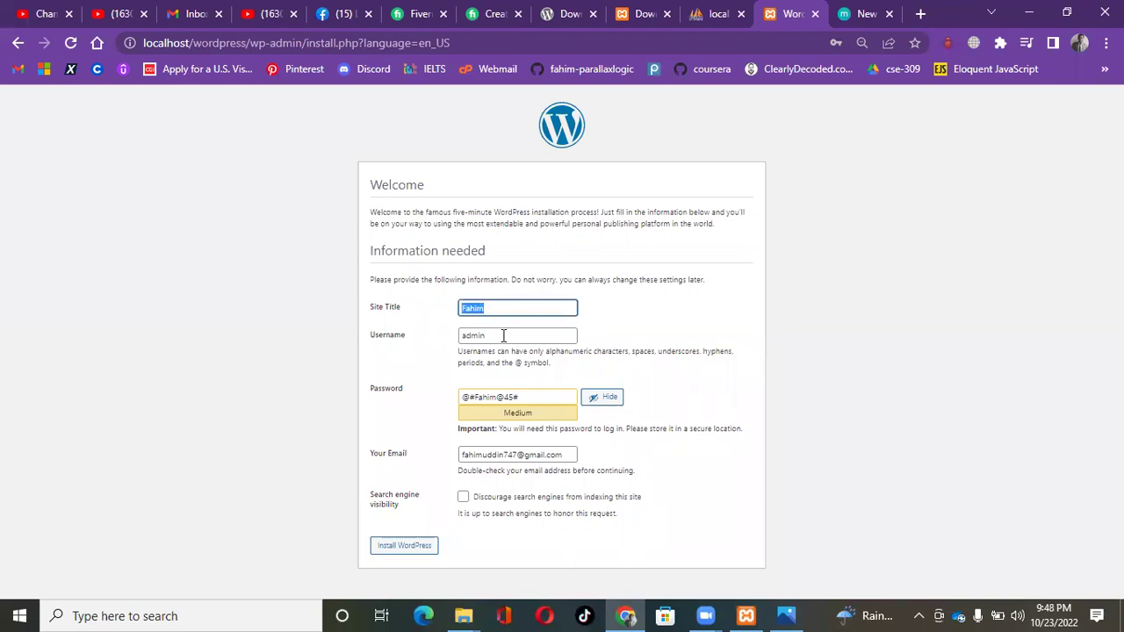
pyautogui.press('Tab')
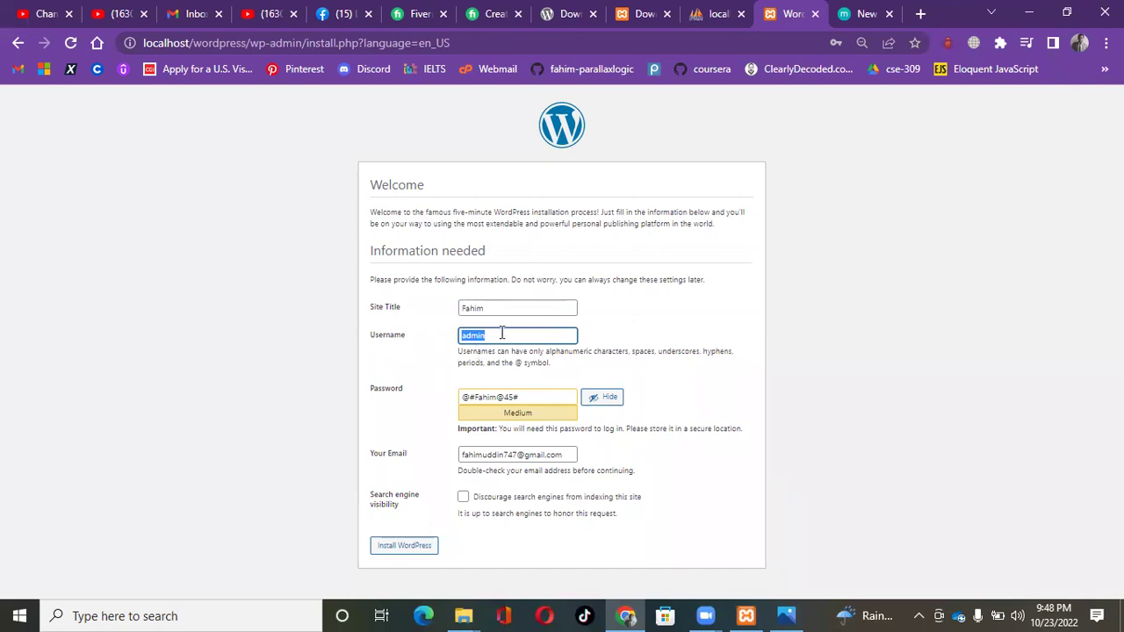
pyautogui.click(527, 336)
pyautogui.moveTo(522, 396); pyautogui.dragTo(414, 406)
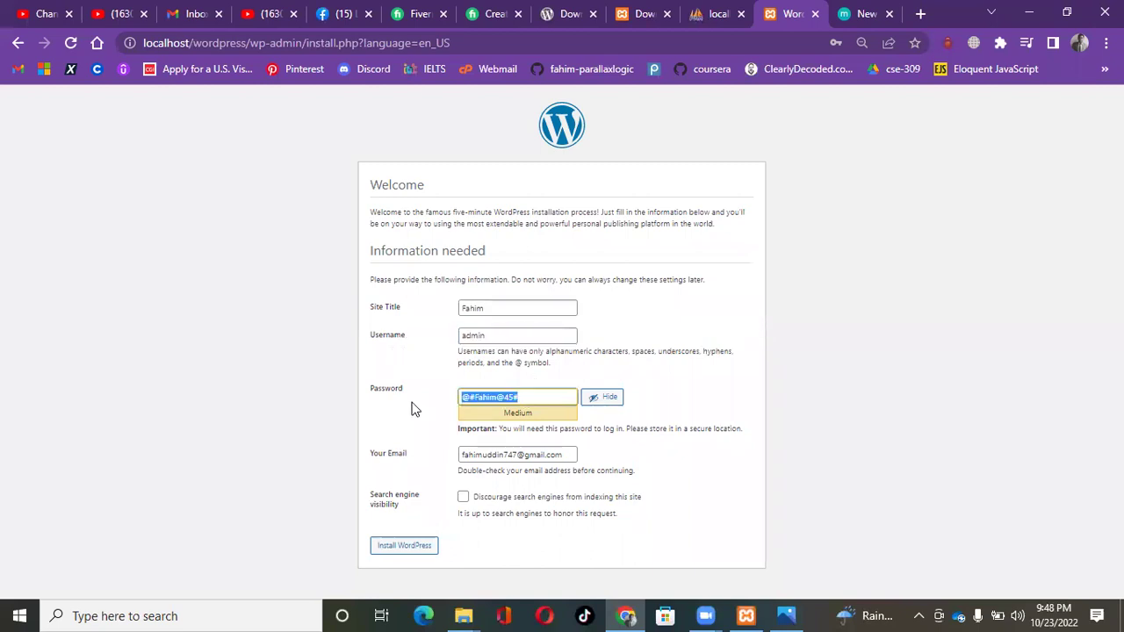
pyautogui.doubleClick(486, 415)
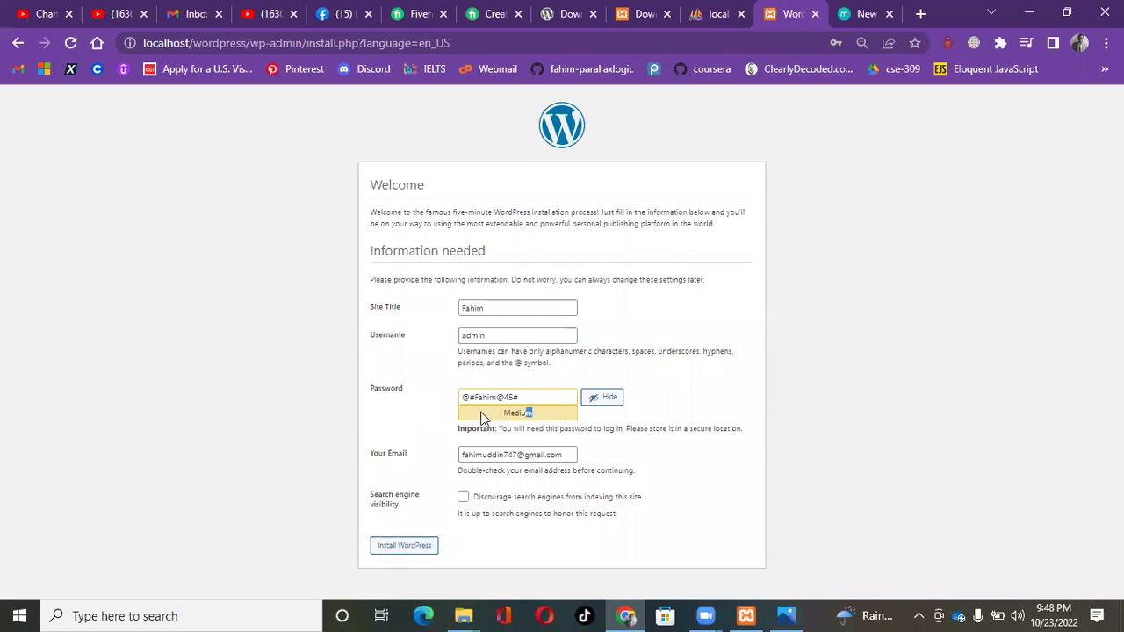
pyautogui.moveTo(567, 455); pyautogui.dragTo(342, 449)
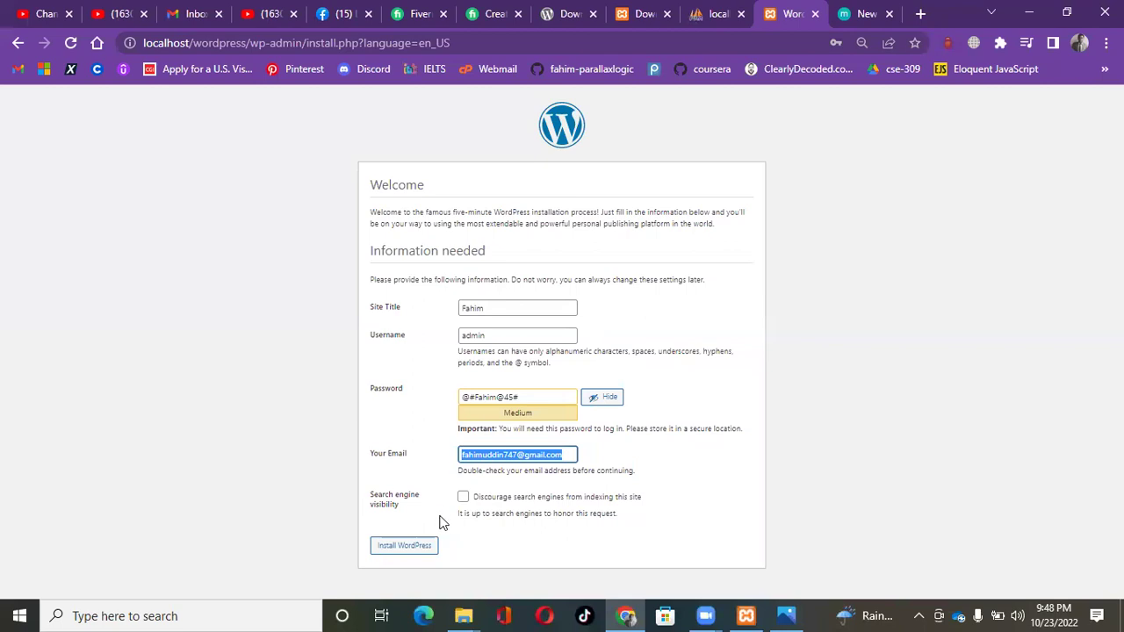
# Install WordPress and review the Success! page listing username admin.
pyautogui.click(393, 551)
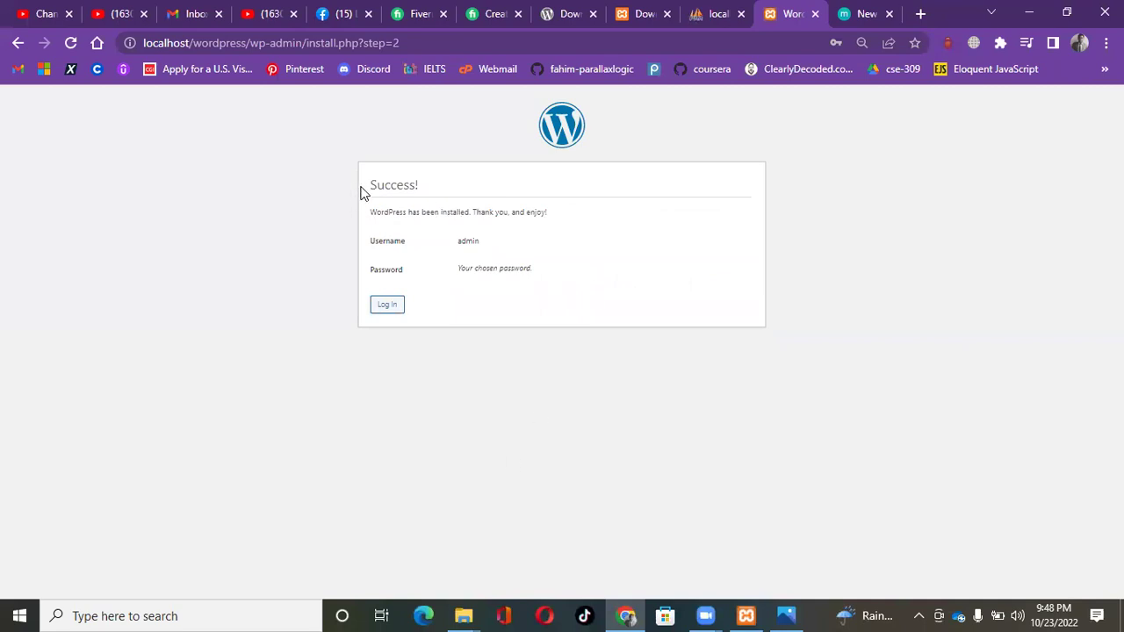
pyautogui.moveTo(359, 190); pyautogui.dragTo(468, 193)
pyautogui.moveTo(371, 211); pyautogui.dragTo(577, 227)
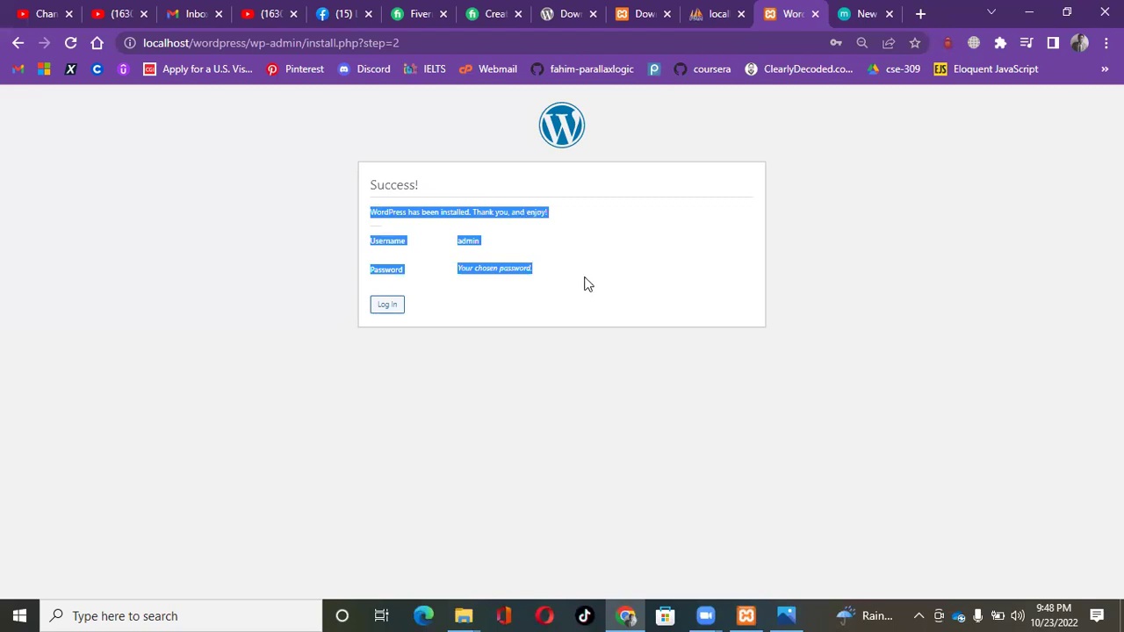
pyautogui.click(600, 248)
# Log in as admin with the pasted password and Remember Me checked.
pyautogui.click(379, 304)
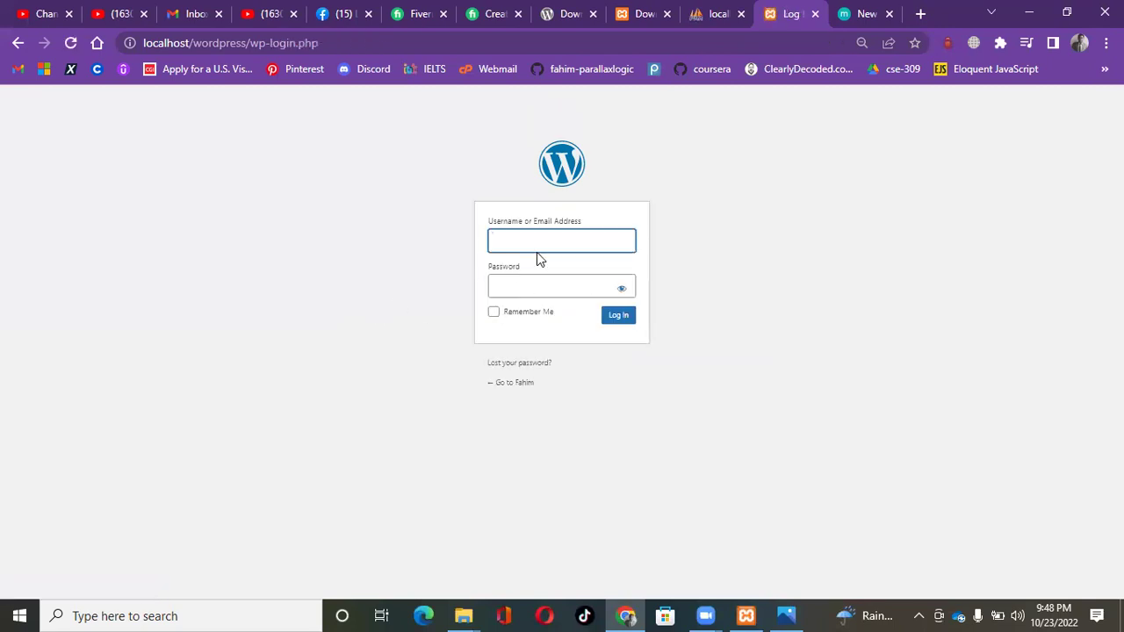
pyautogui.write('admin')
pyautogui.click(527, 290)
pyautogui.rightClick(528, 290)
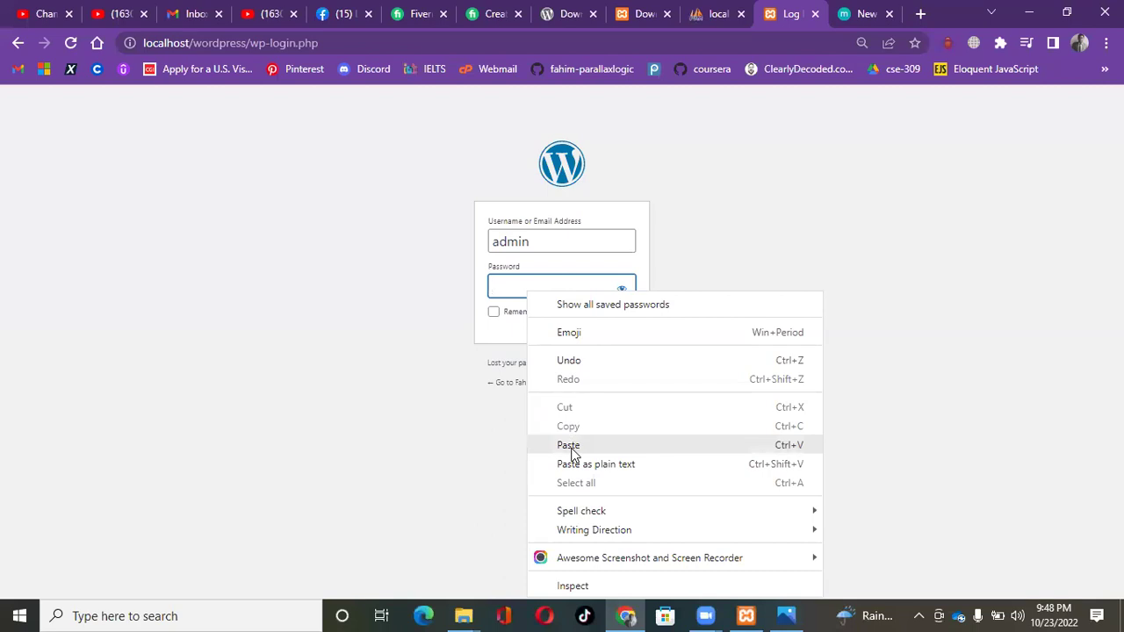
pyautogui.click(569, 446)
pyautogui.click(622, 290)
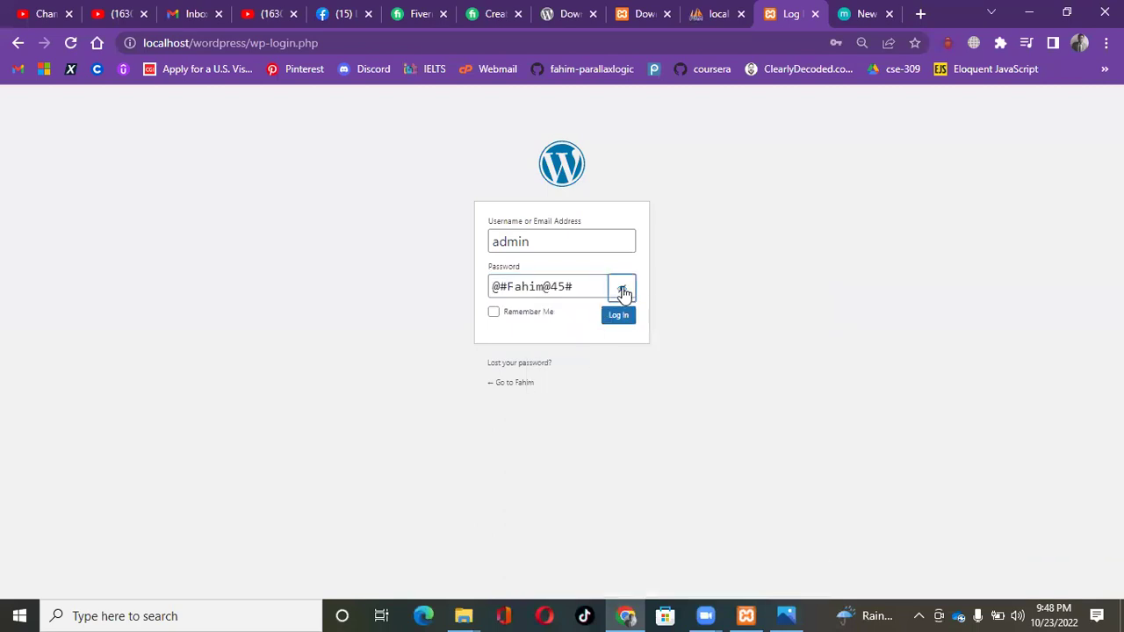
pyautogui.click(622, 290)
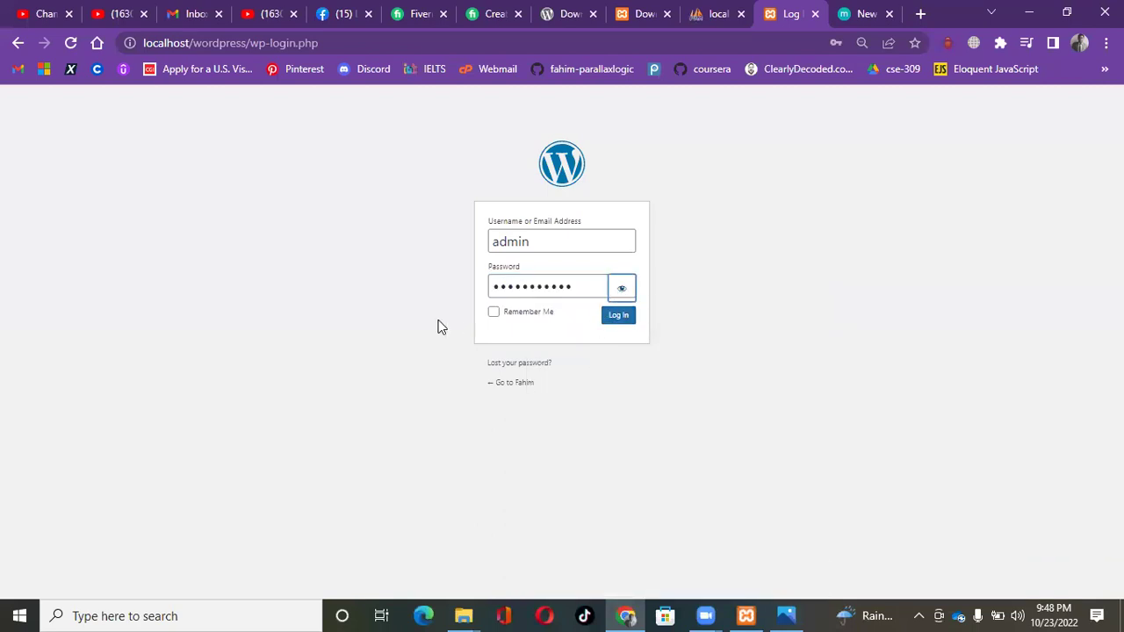
pyautogui.click(493, 312)
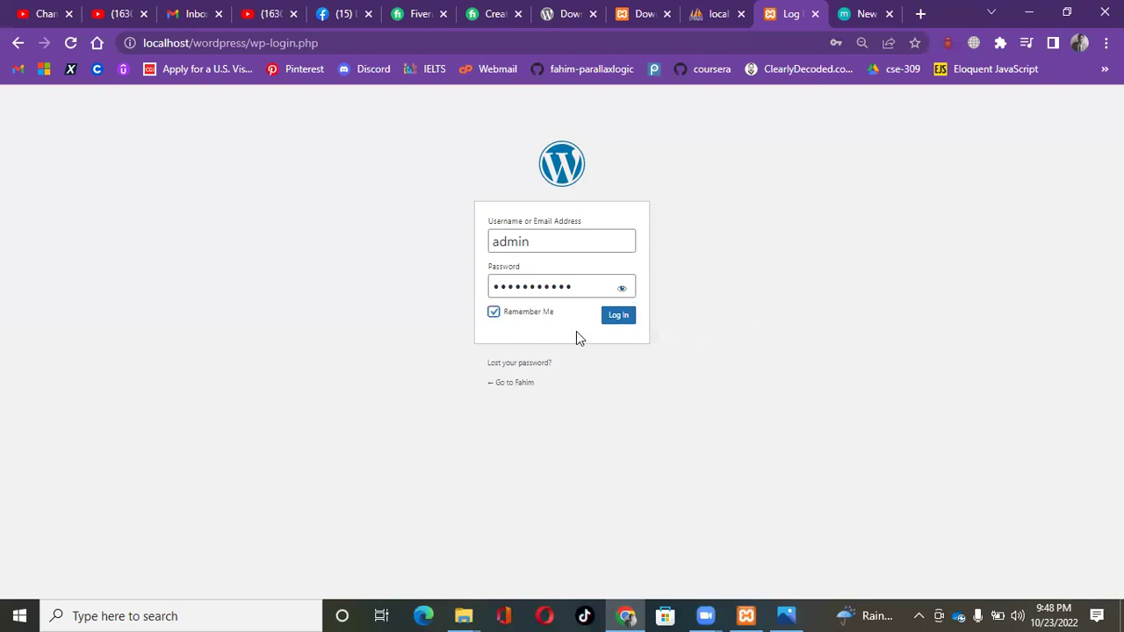
pyautogui.click(618, 316)
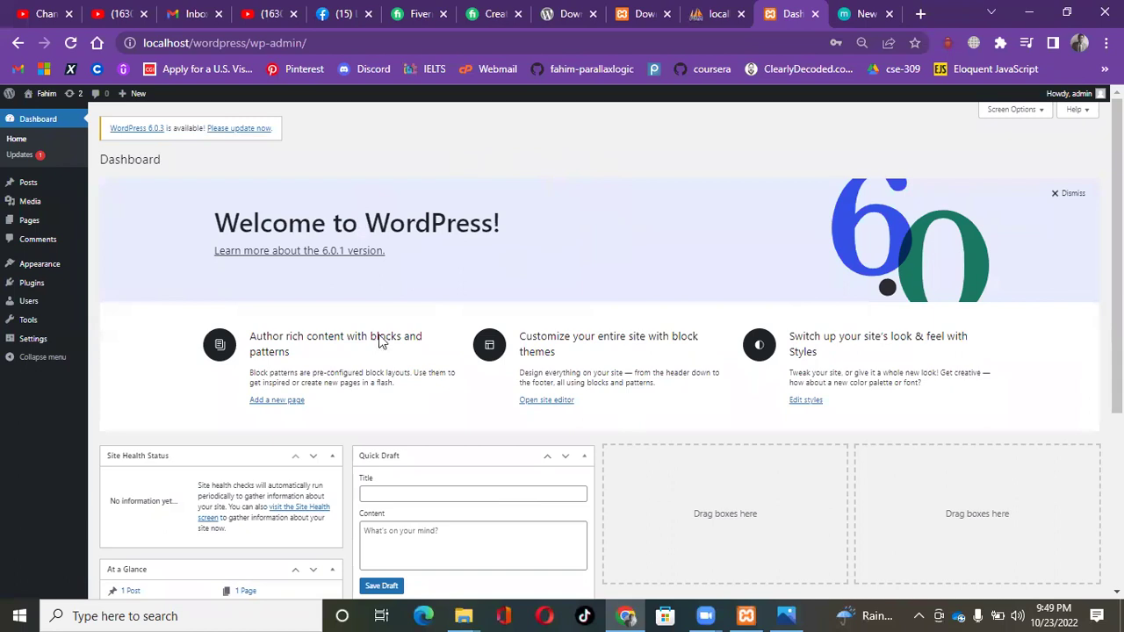
pyautogui.scroll(-3, 659, 395)
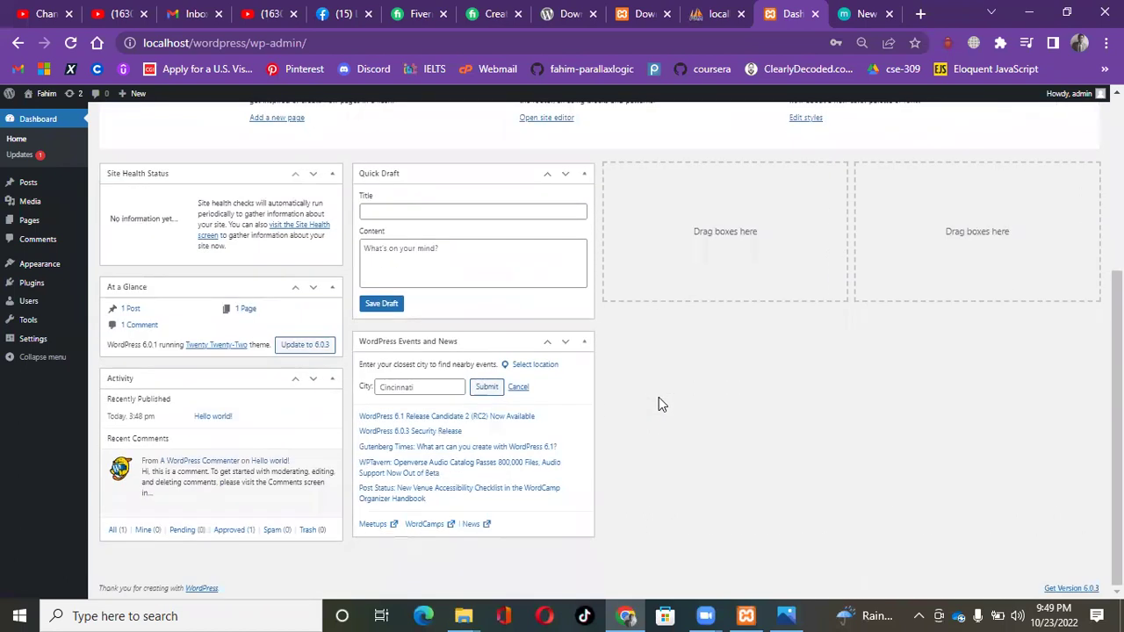
pyautogui.scroll(3, 661, 402)
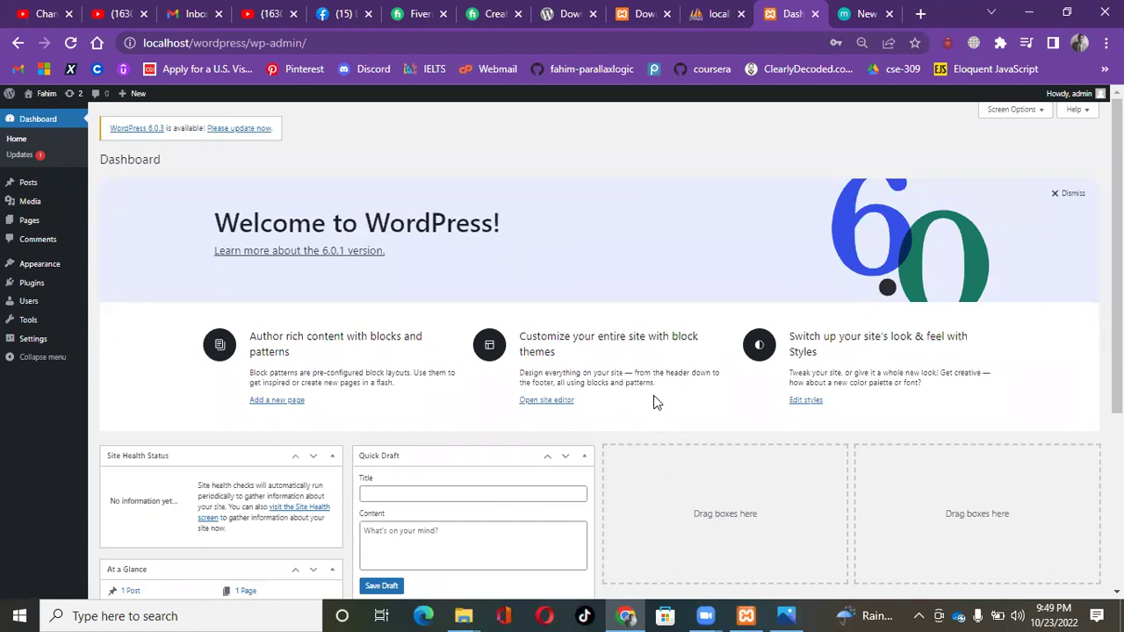
pyautogui.scroll(-3, 665, 387)
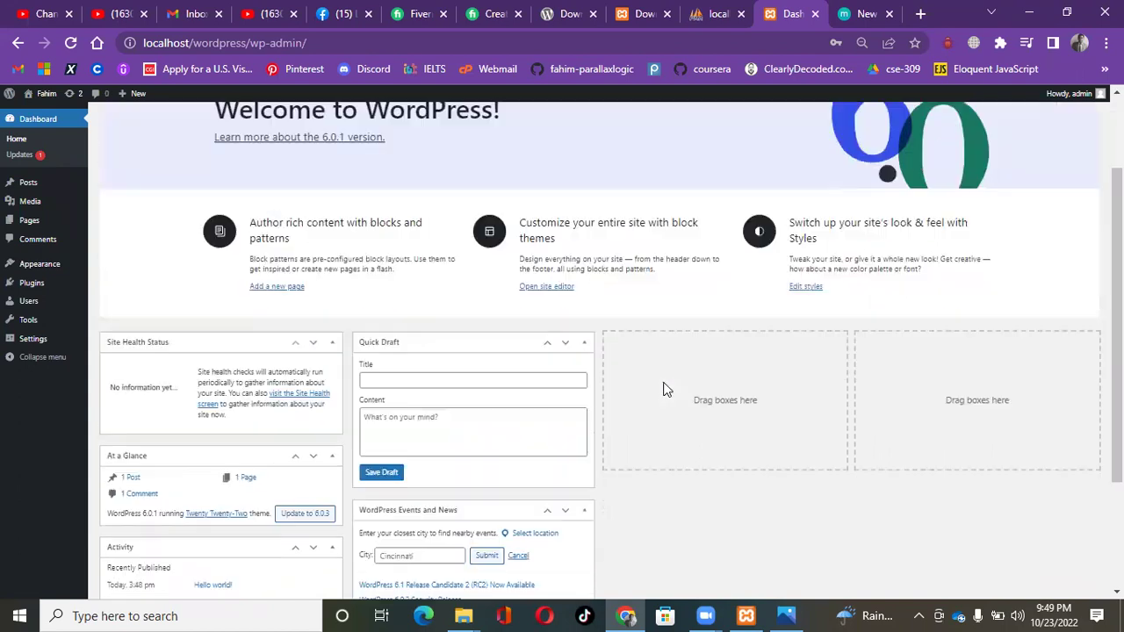
pyautogui.scroll(3, 665, 389)
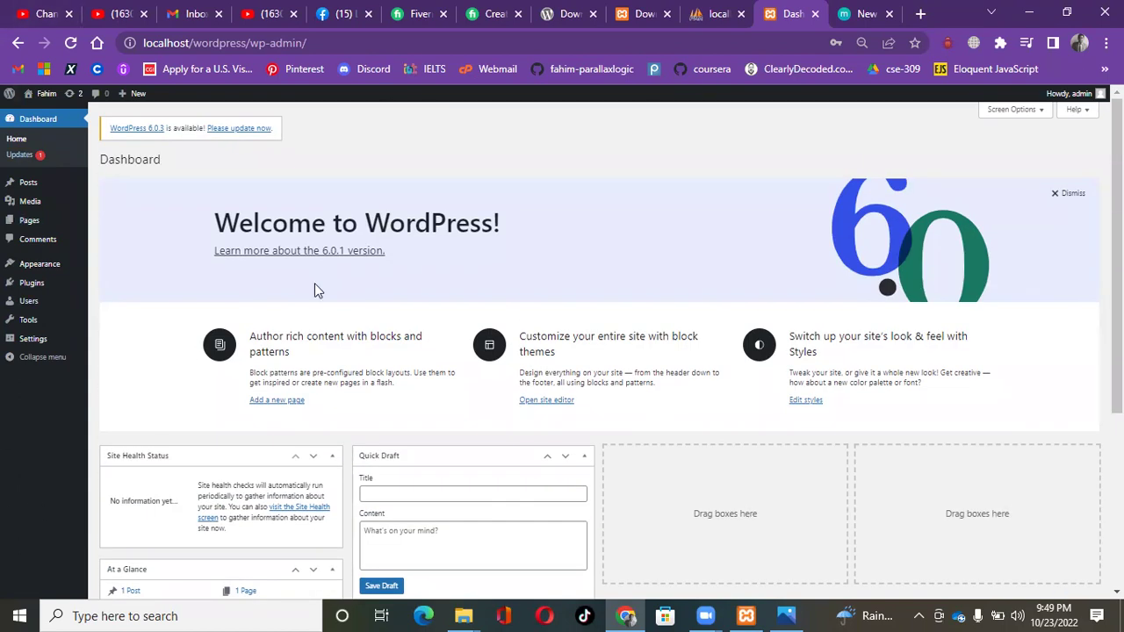
pyautogui.moveTo(45, 99)
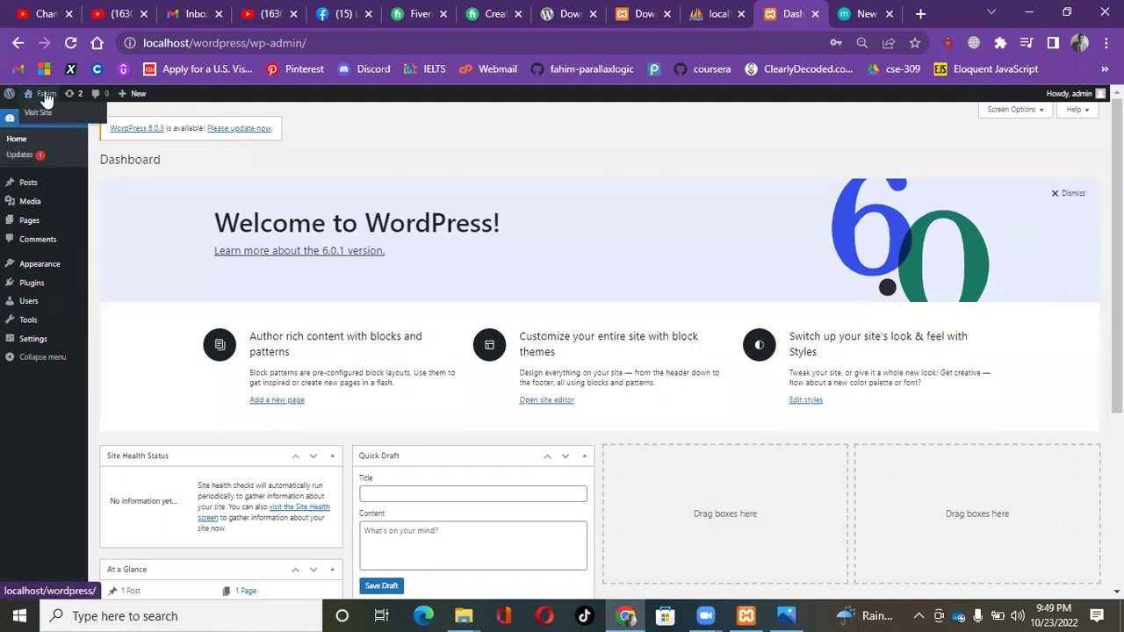
# Visit the public site, view its Sample Page, then return to the Hello world! home page.
pyautogui.click(35, 112)
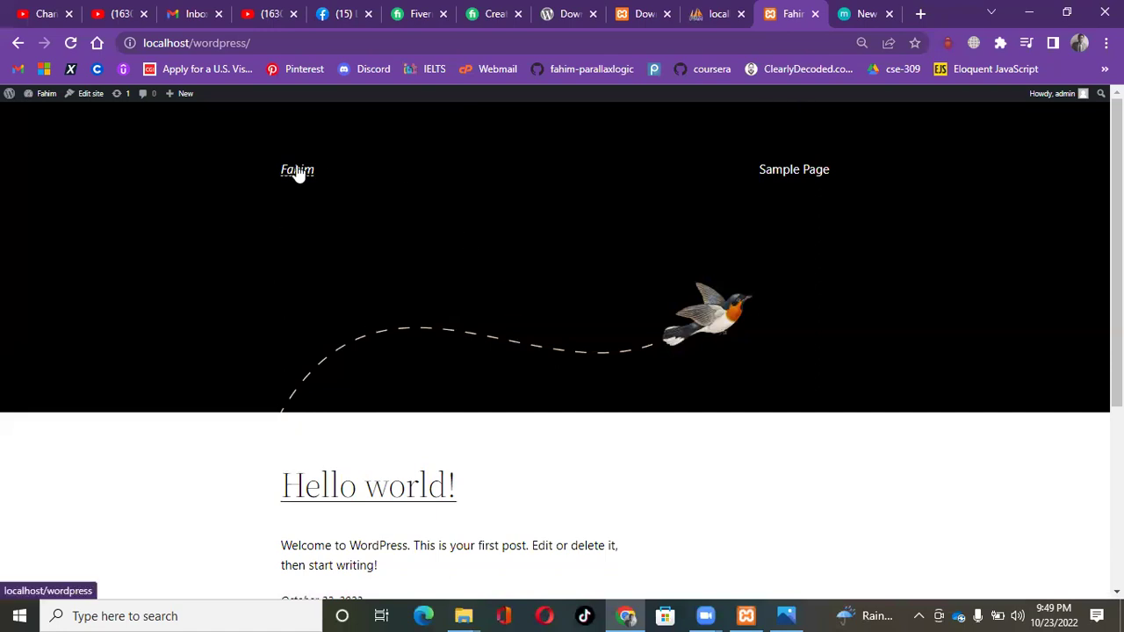
pyautogui.click(794, 172)
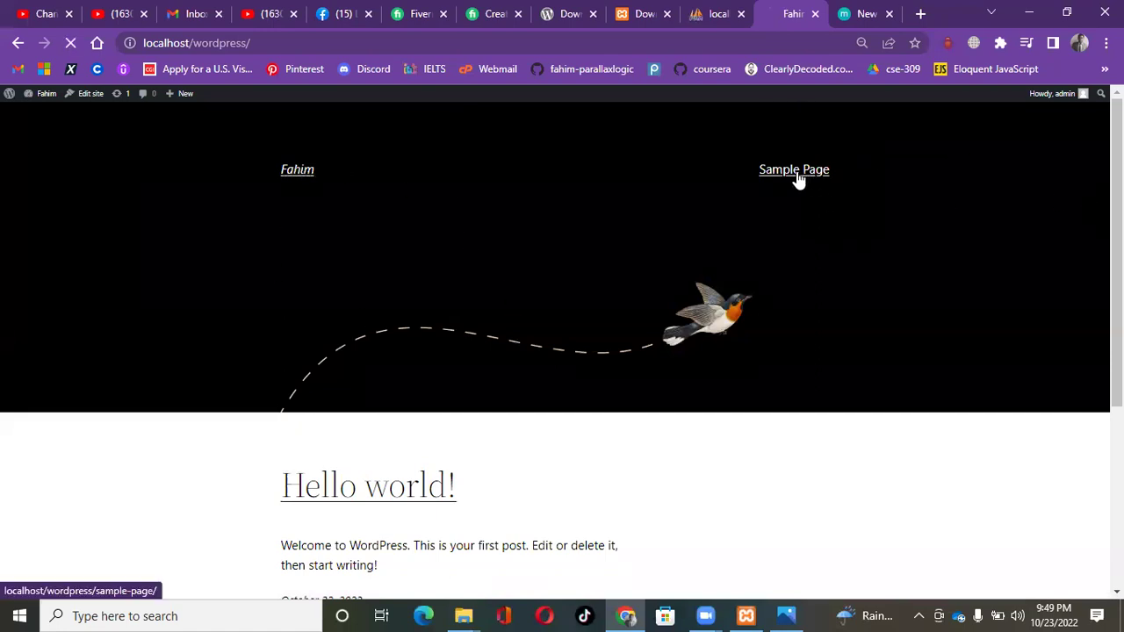
pyautogui.scroll(-4, 647, 276)
pyautogui.scroll(1, 647, 344)
pyautogui.scroll(3, 648, 344)
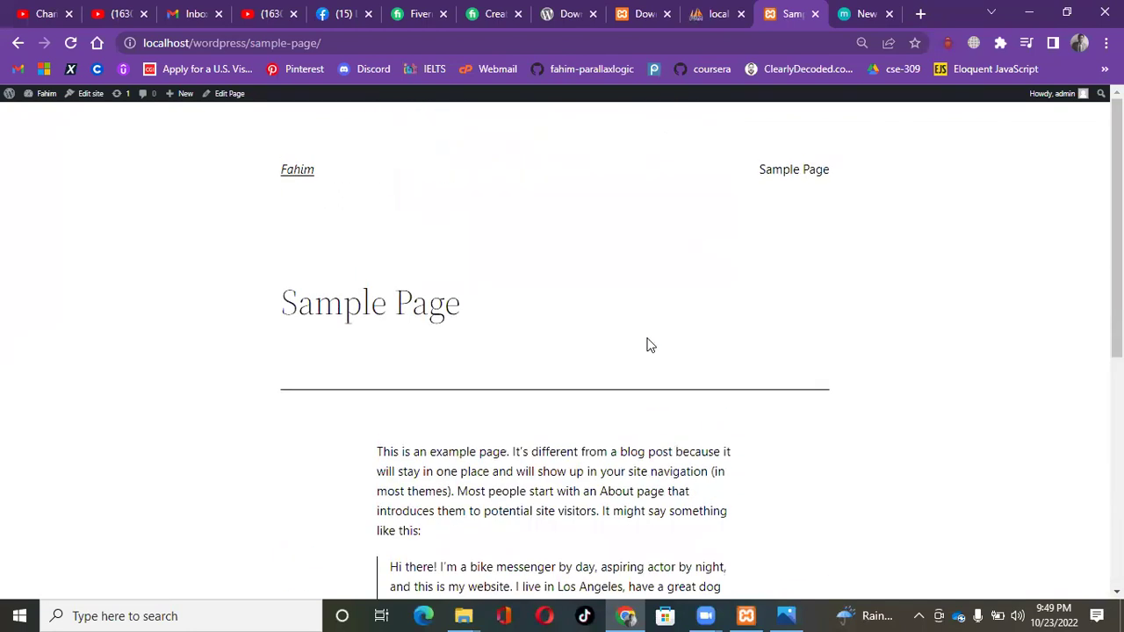
pyautogui.click(297, 174)
pyautogui.scroll(-4, 603, 387)
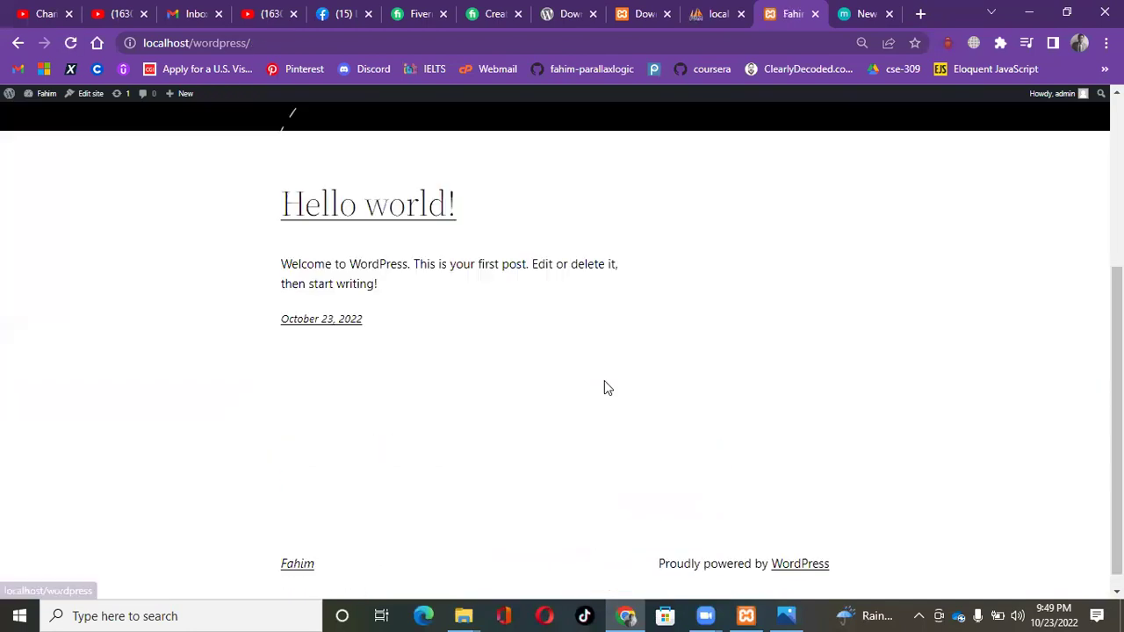